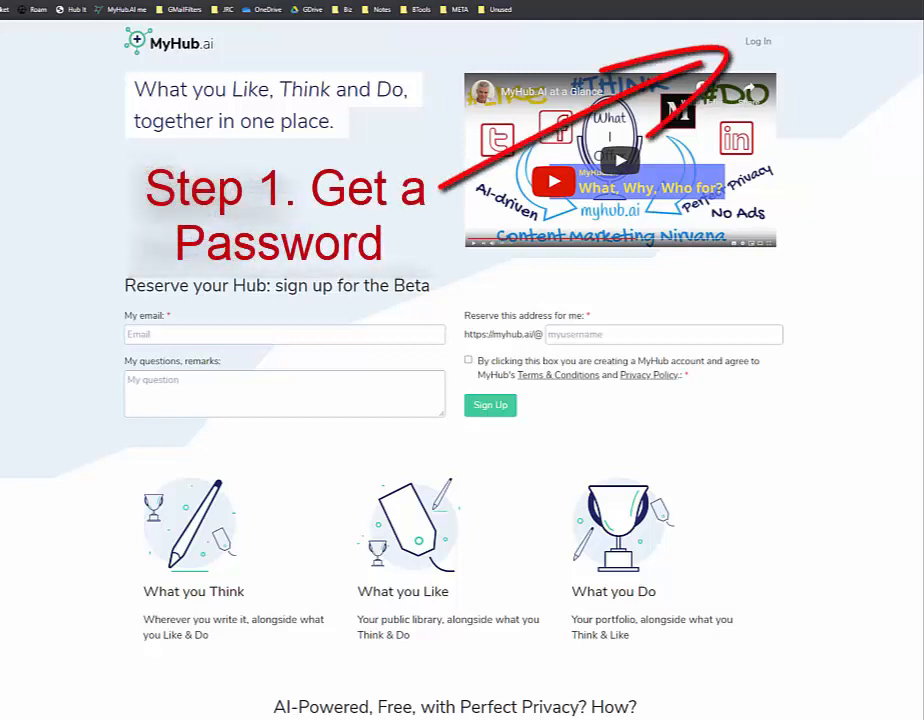
Step: Request a password reset from the login page by submitting the account's e-mail address
{"action": "left_click", "coordinate": [757, 41]}
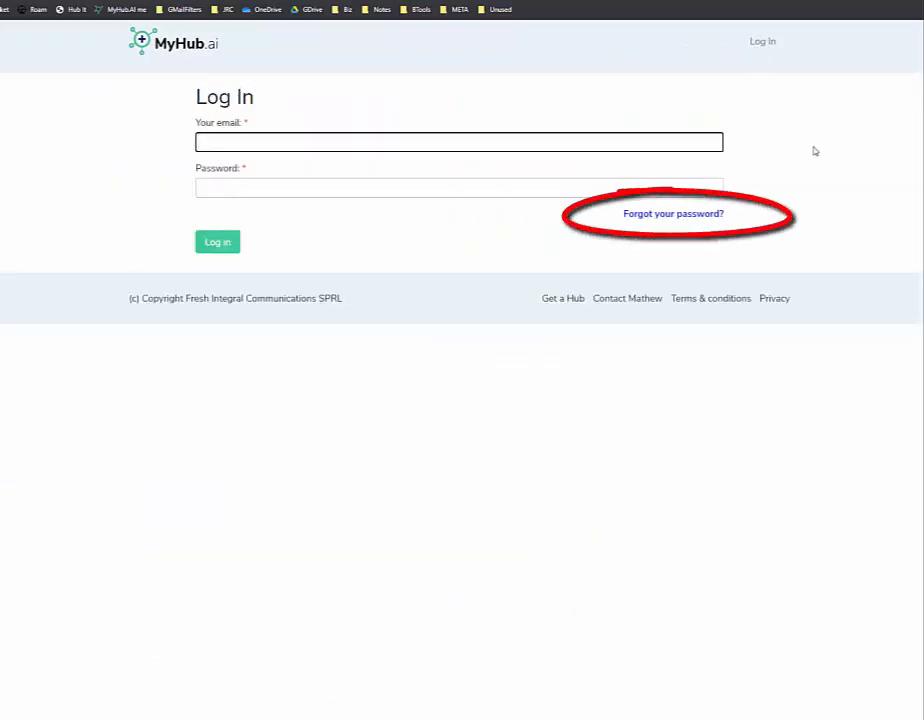
{"action": "left_click", "coordinate": [693, 214]}
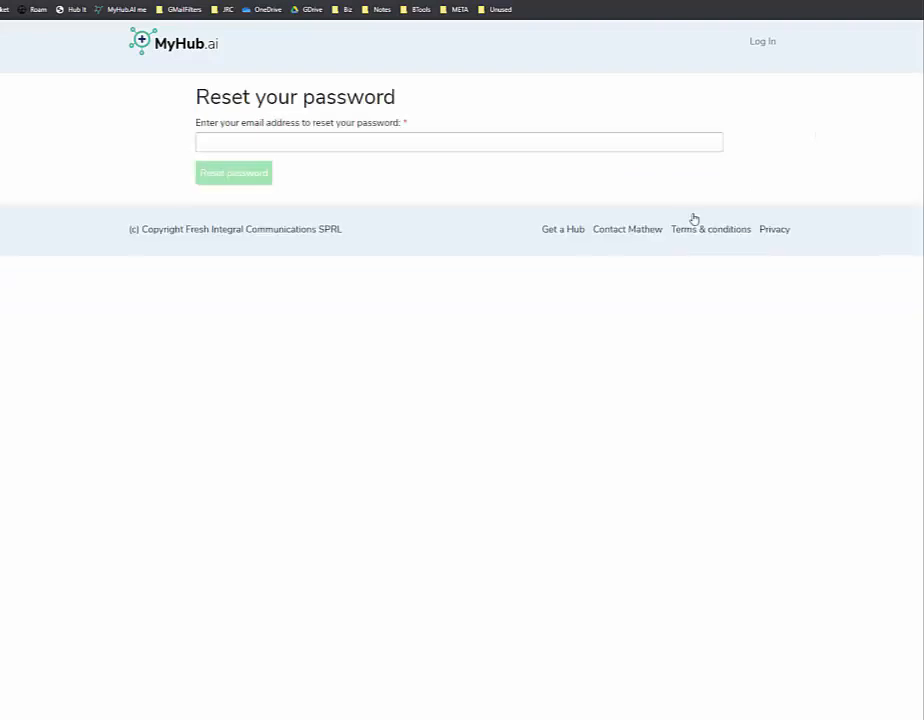
{"action": "left_click", "coordinate": [446, 144]}
{"action": "left_click", "coordinate": [255, 166]}
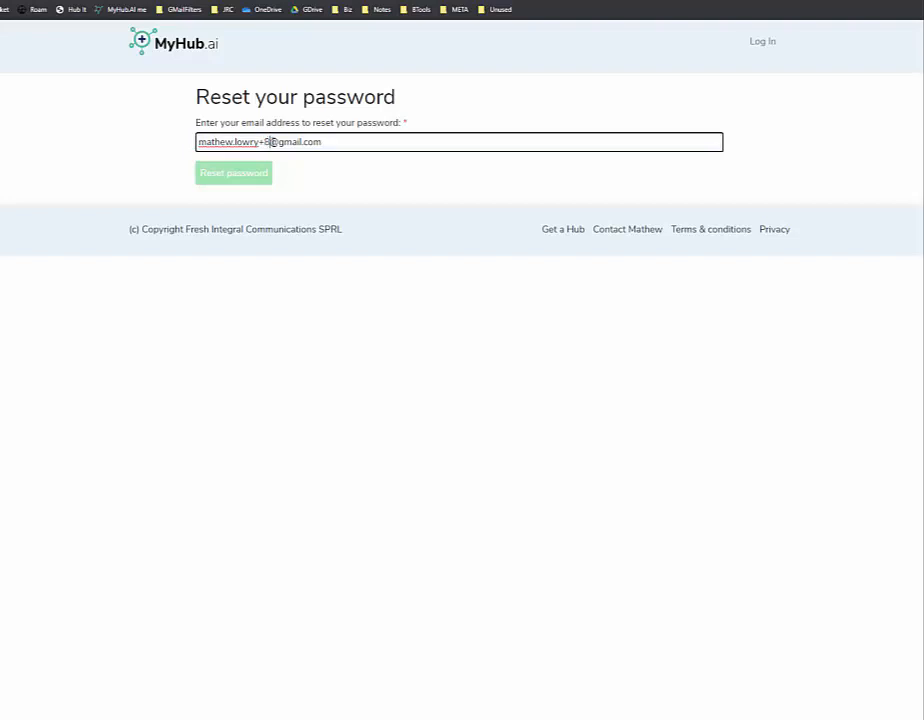
{"action": "left_click", "coordinate": [229, 179]}
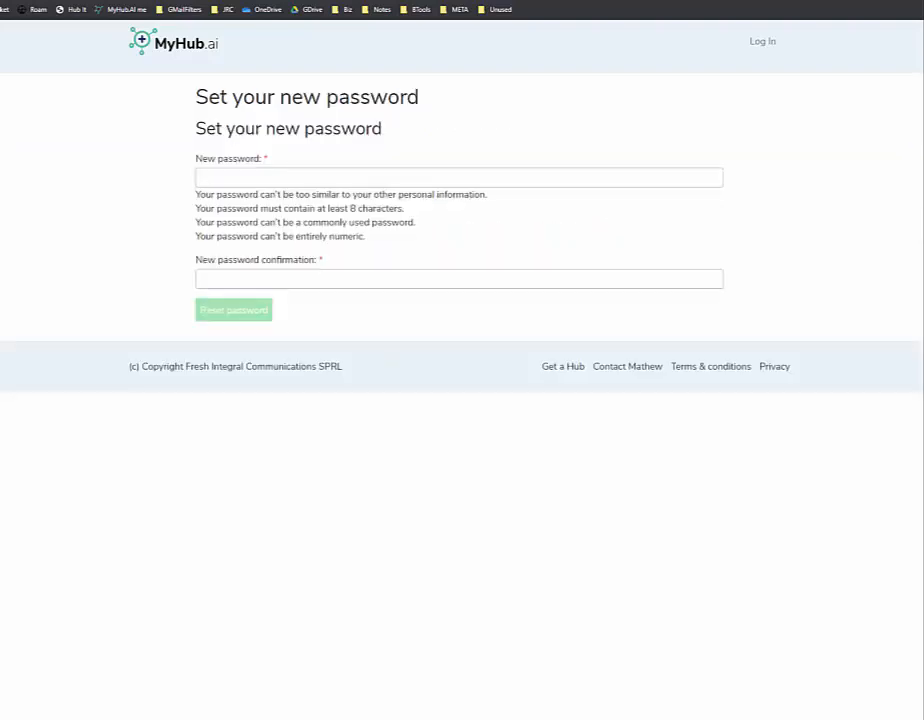
Step: Enter and confirm the new account password, and submit it to reset the password
{"action": "left_click", "coordinate": [283, 175]}
{"action": "key", "text": "ctrl+v"}
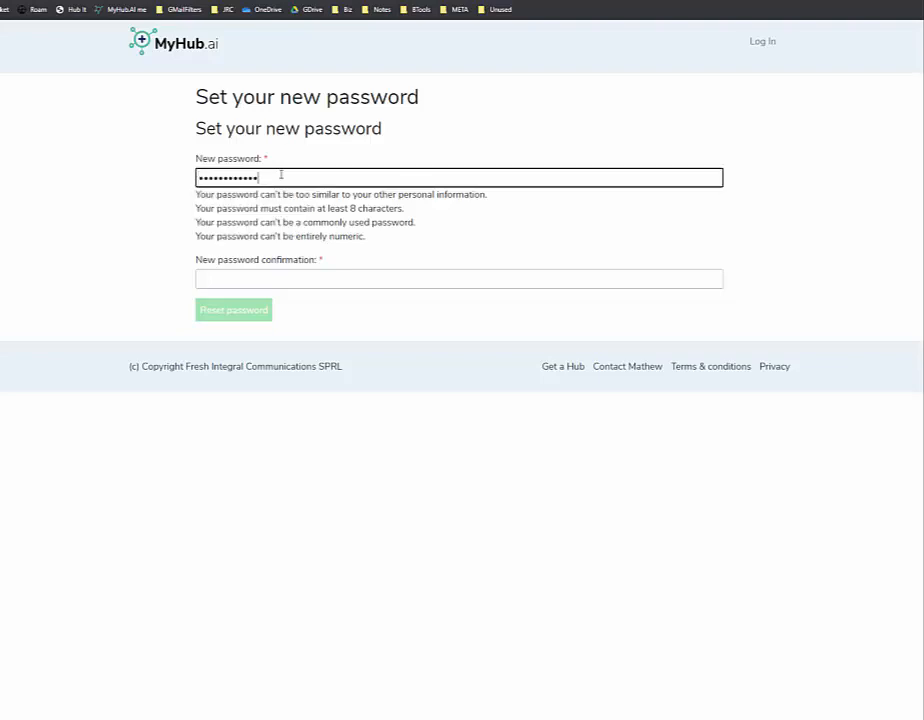
{"action": "left_click", "coordinate": [251, 274]}
{"action": "key", "text": "ctrl+v"}
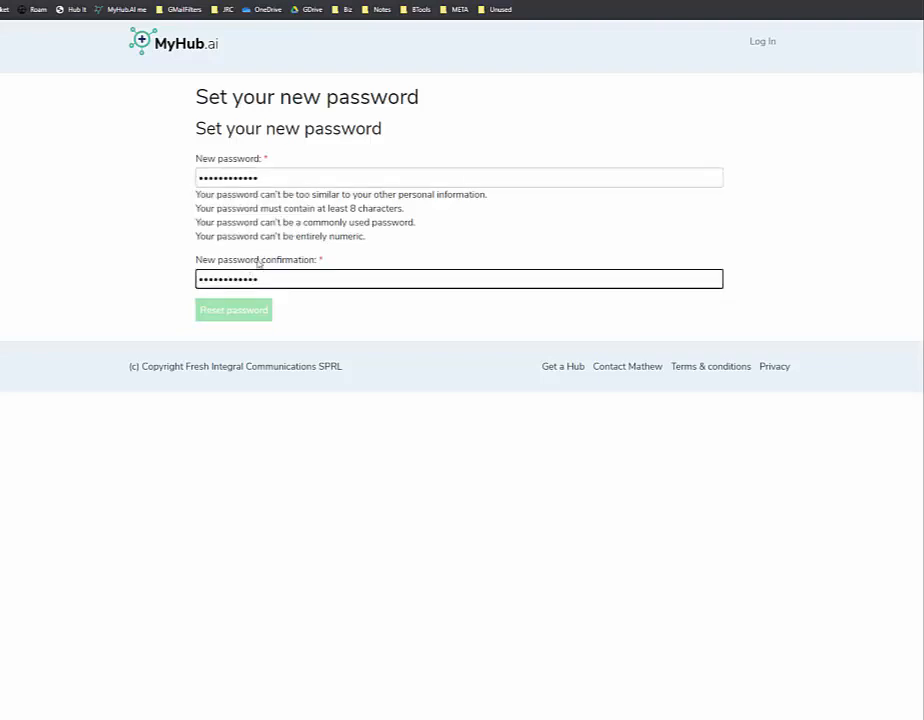
{"action": "left_click", "coordinate": [246, 311]}
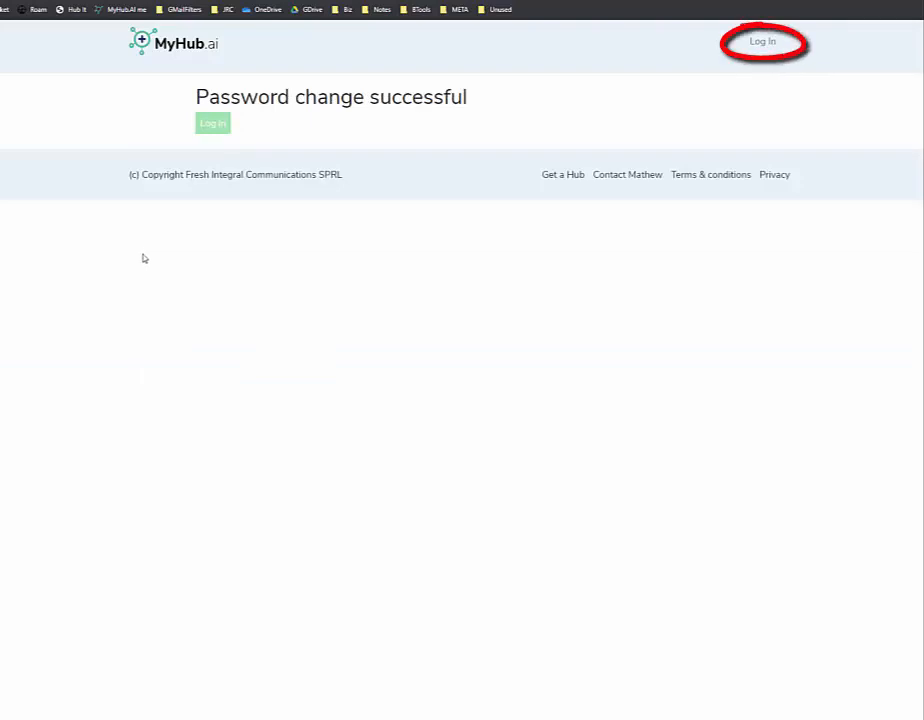
Step: Log in to the account with its e-mail address and new password
{"action": "left_click", "coordinate": [220, 126]}
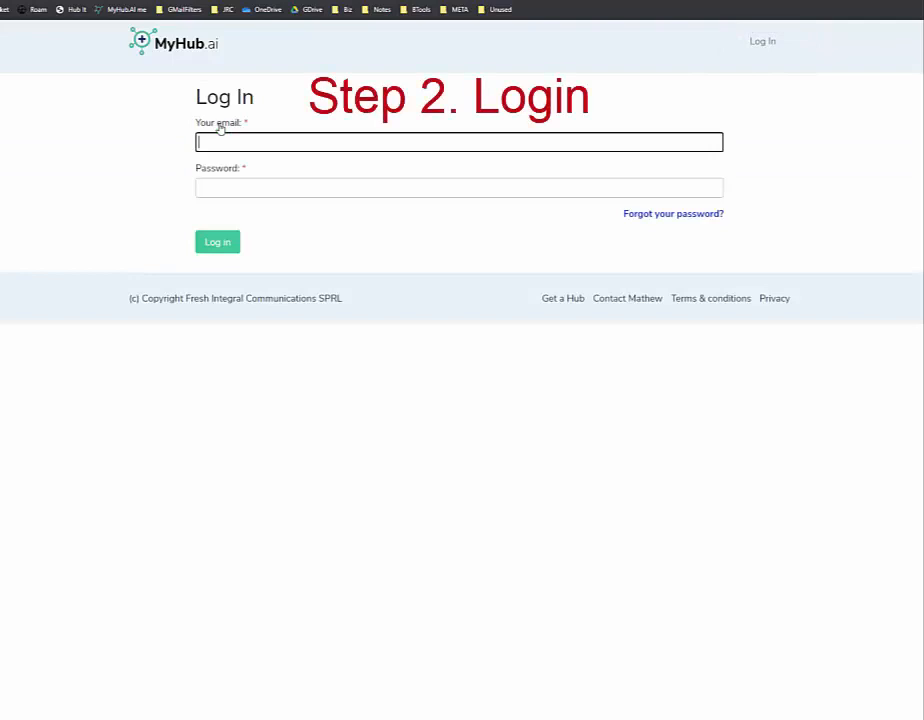
{"action": "type", "text": "mathew"}
{"action": "key", "text": "Down"}
{"action": "key", "text": "Return"}
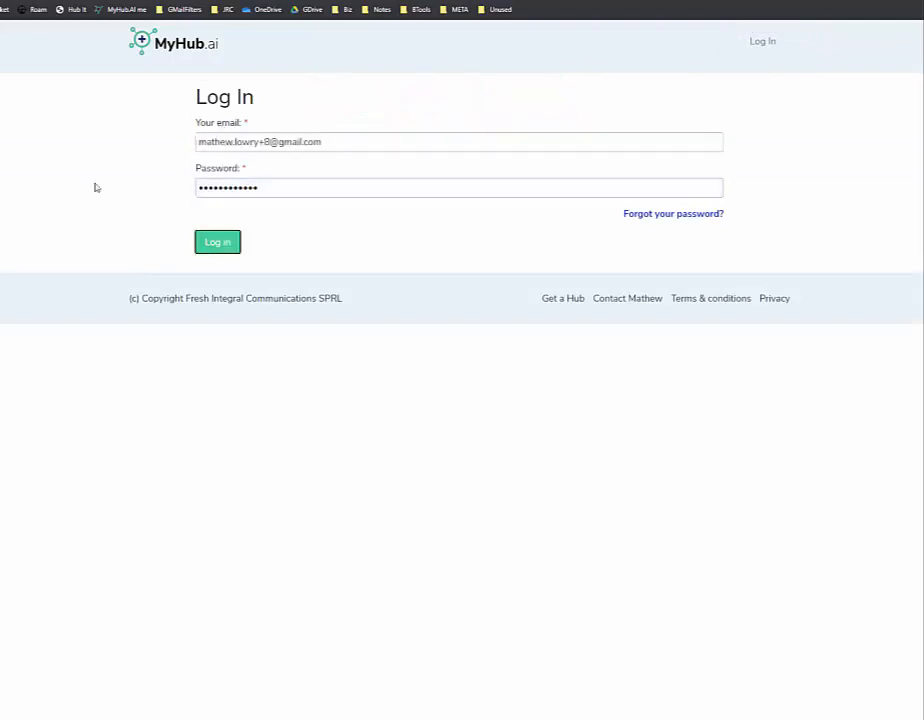
{"action": "key", "text": "Return"}
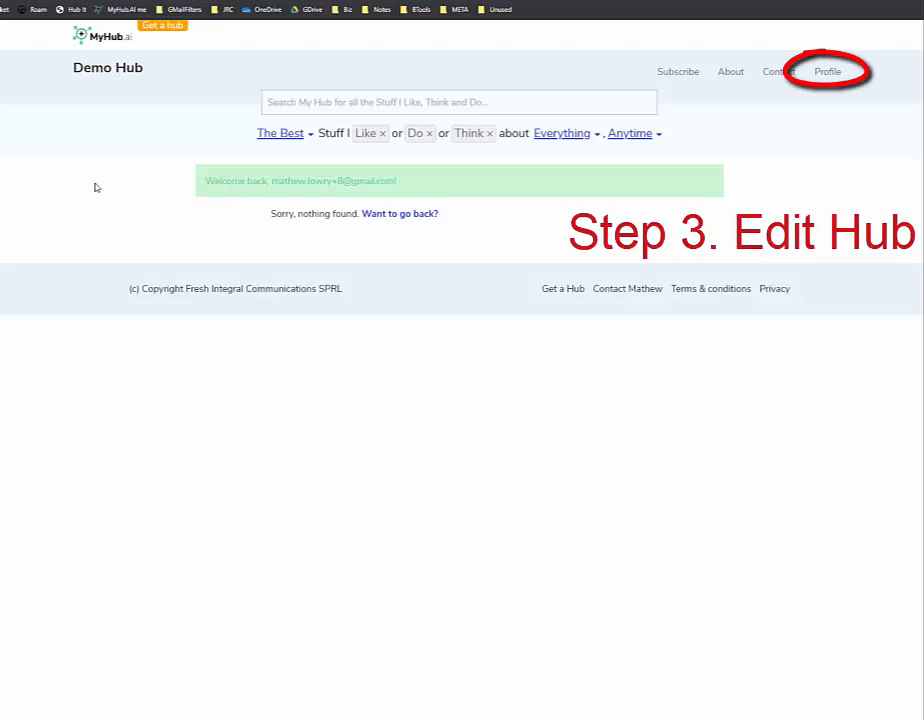
Step: In the hub's settings, prefix the title "Demo Hub" with the owner's first name in possessive form and enter "About me and my Hub" as the About text
{"action": "left_click", "coordinate": [819, 72]}
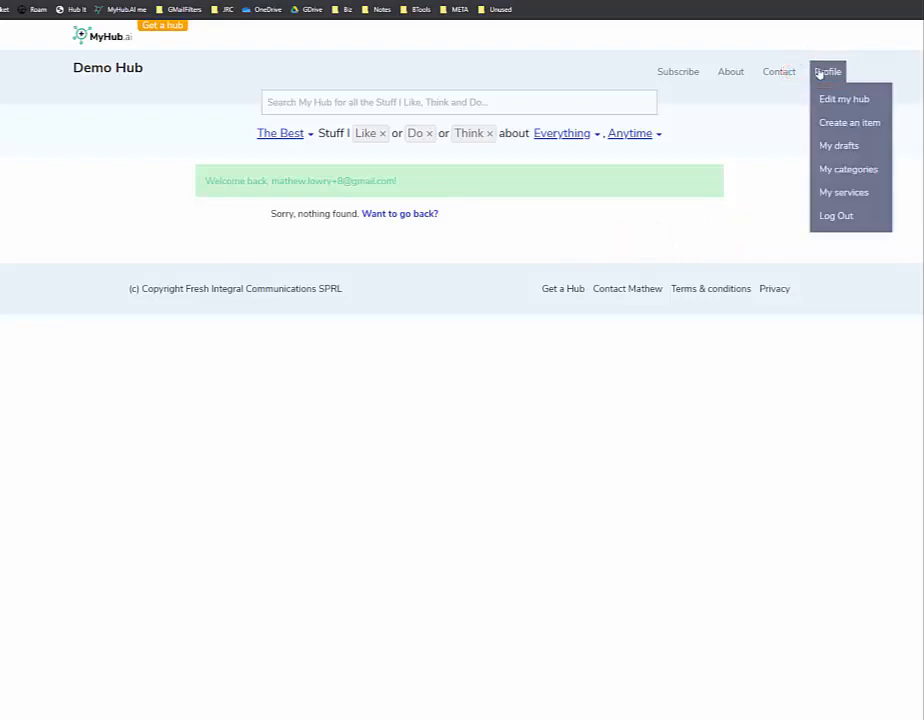
{"action": "left_click", "coordinate": [830, 100]}
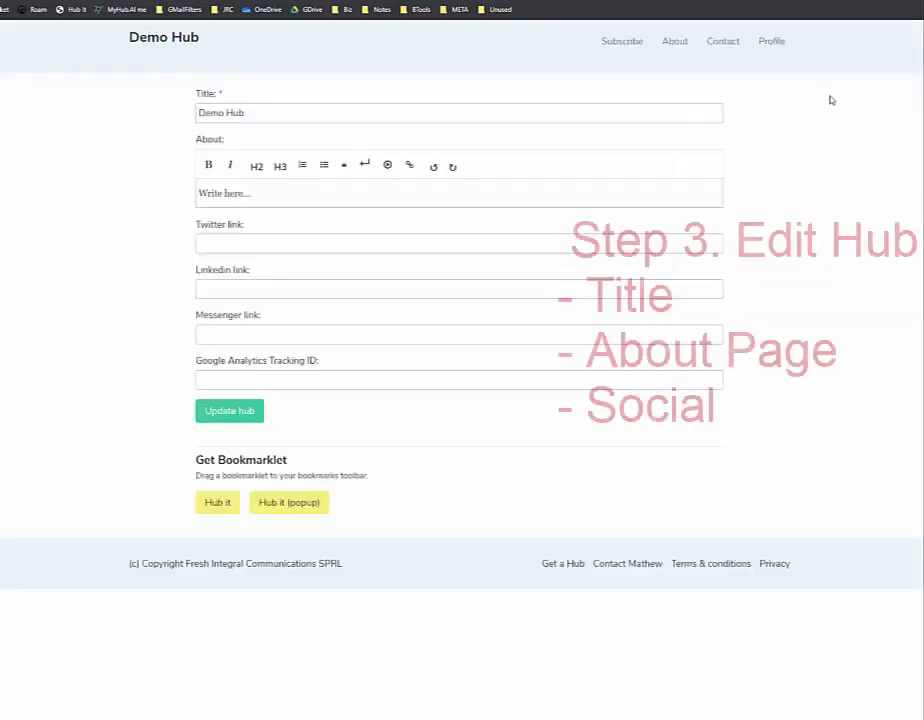
{"action": "left_click_drag", "start_coordinate": [248, 112], "coordinate": [179, 108]}
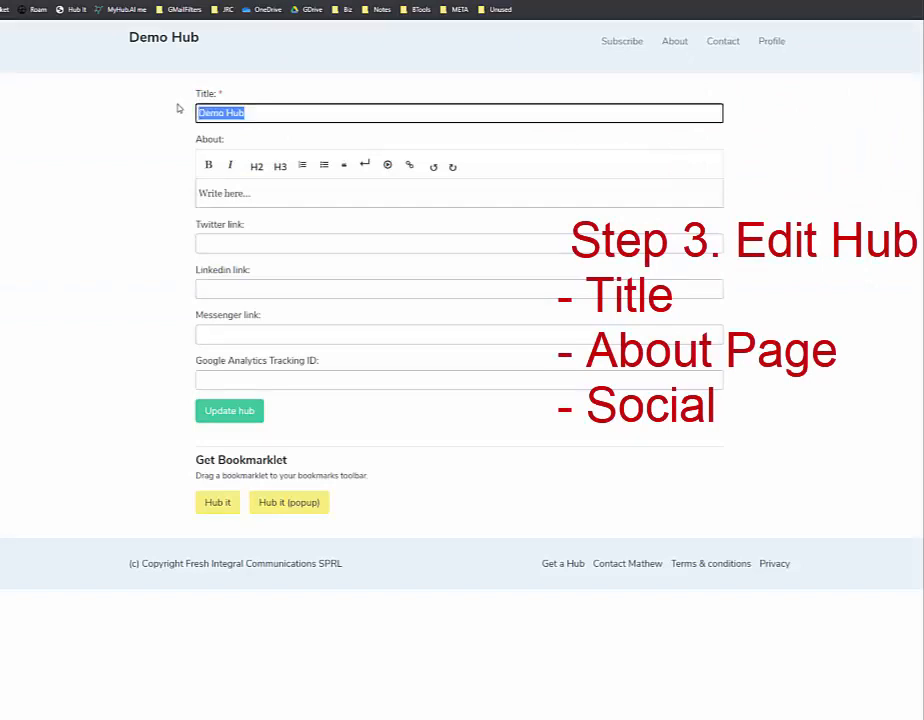
{"action": "key", "text": "BackSpace"}
{"action": "type", "text": "Mathew's"}
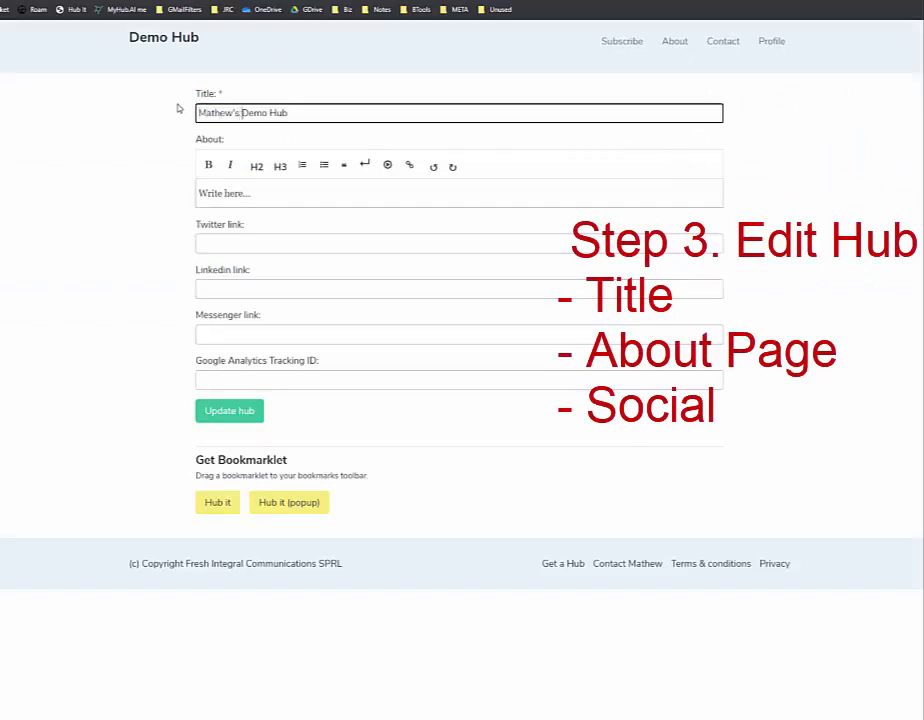
{"action": "left_click", "coordinate": [215, 192]}
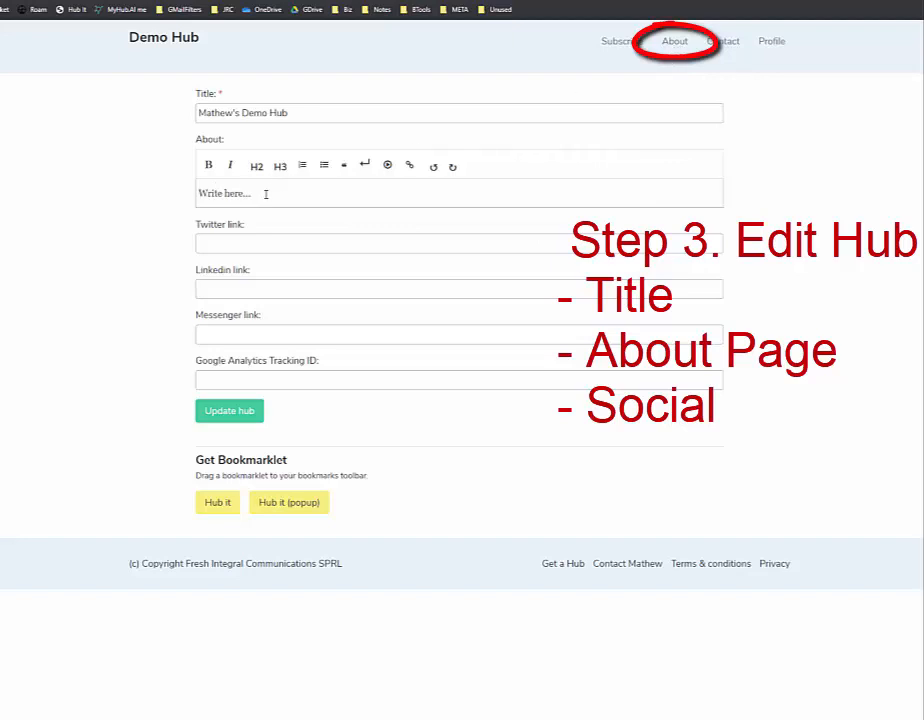
{"action": "type", "text": "About me and my Hub"}
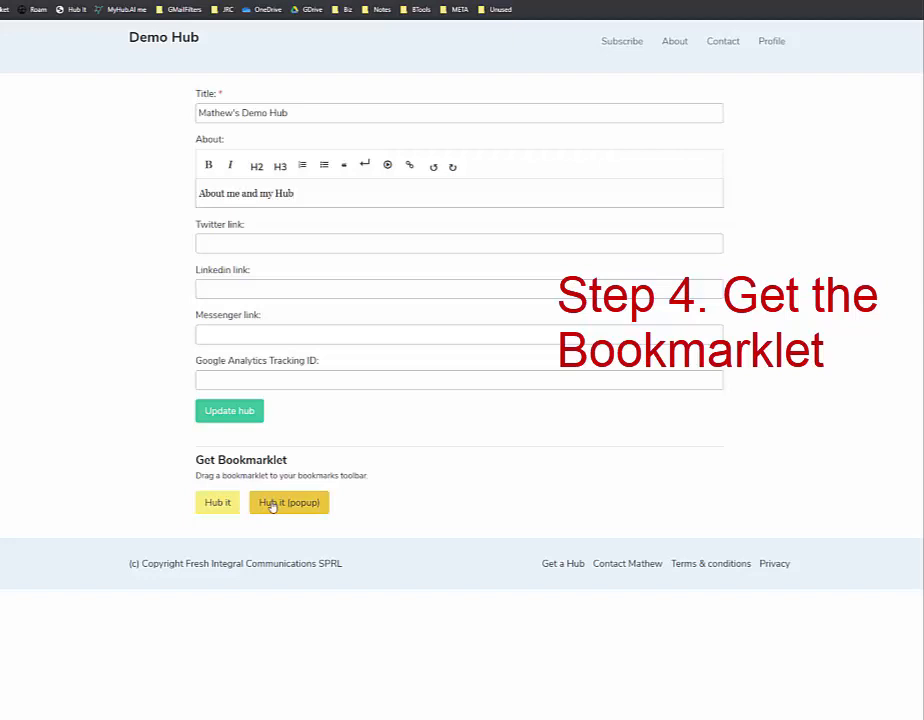
Step: Add the "Hub it (popup)" bookmarklet to the browser's bookmarks bar and rename it "Hub it!"
{"action": "left_click_drag", "start_coordinate": [270, 505], "coordinate": [548, 10]}
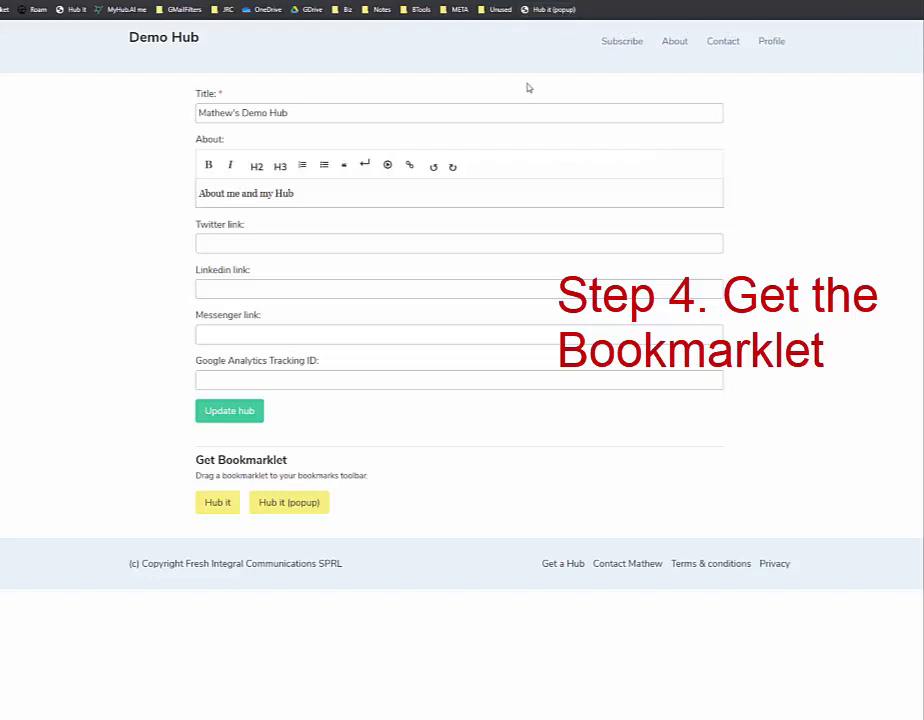
{"action": "right_click", "coordinate": [555, 10]}
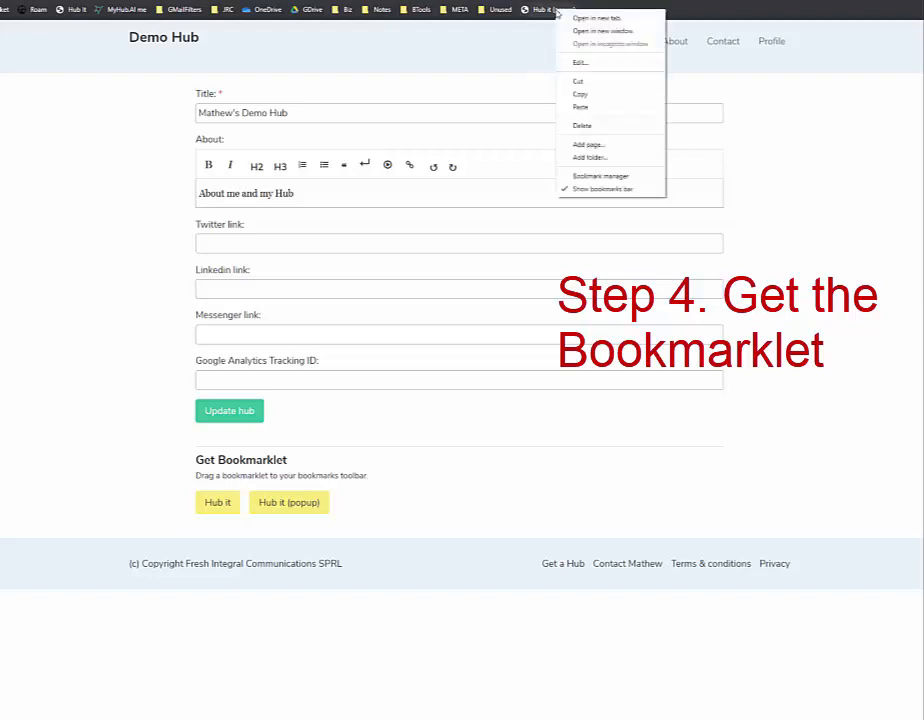
{"action": "left_click", "coordinate": [580, 63]}
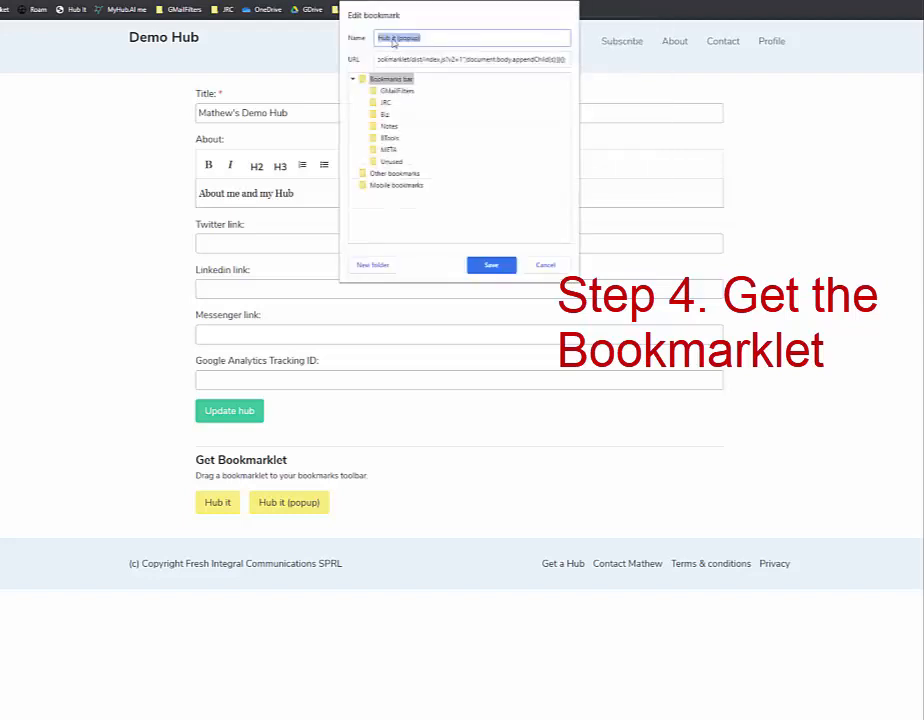
{"action": "left_click", "coordinate": [424, 40]}
{"action": "double_click", "coordinate": [424, 40]}
{"action": "key", "text": "BackSpace"}
{"action": "type", "text": "!"}
{"action": "left_click", "coordinate": [491, 265]}
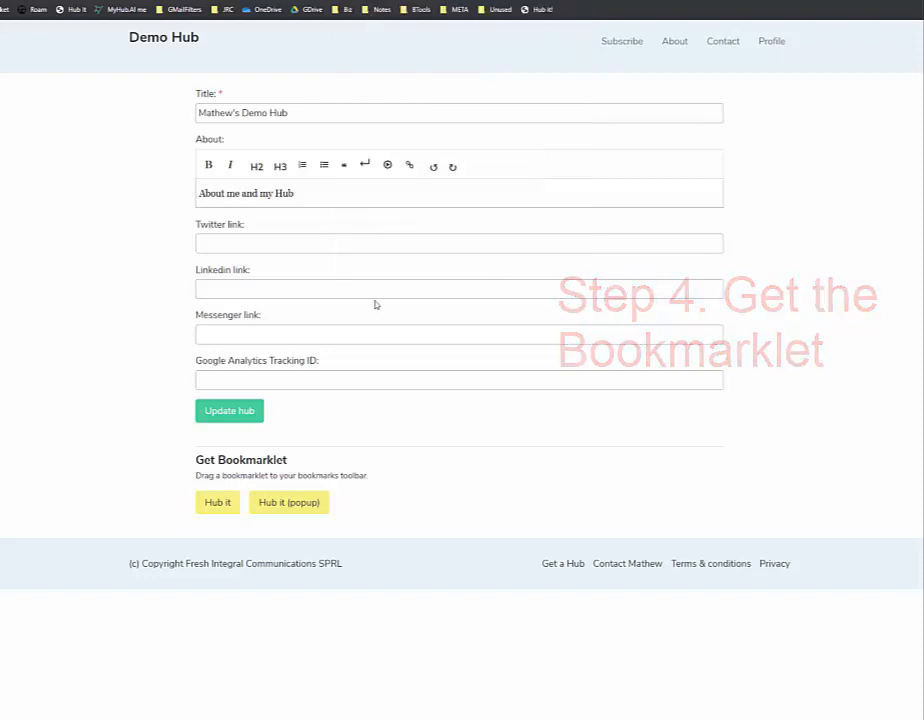
Step: Save the hub changes, view its About page and return to the hub's home page
{"action": "left_click", "coordinate": [228, 411]}
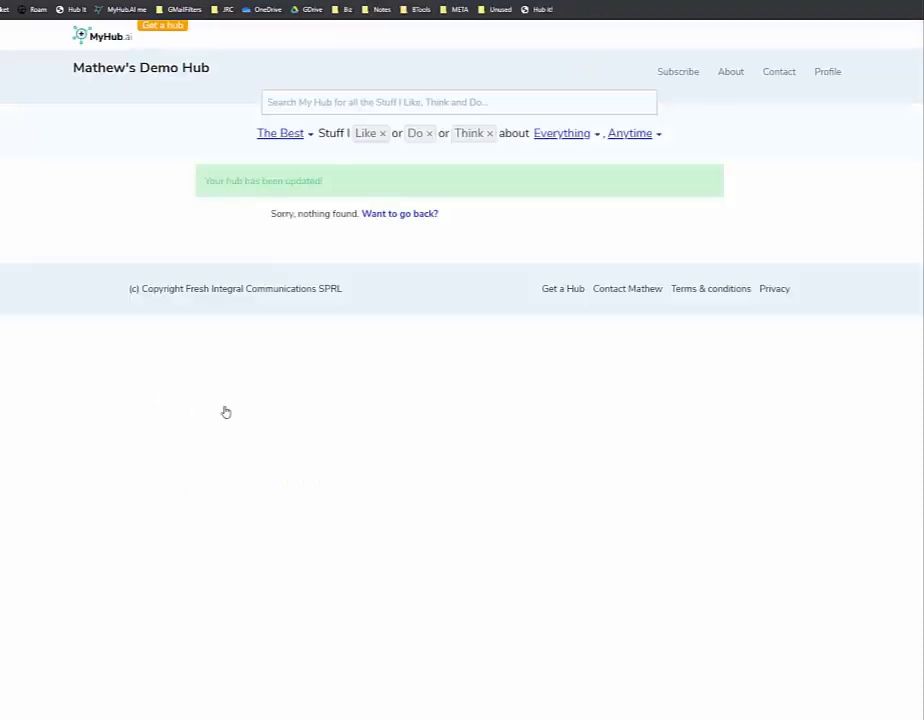
{"action": "left_click", "coordinate": [731, 74]}
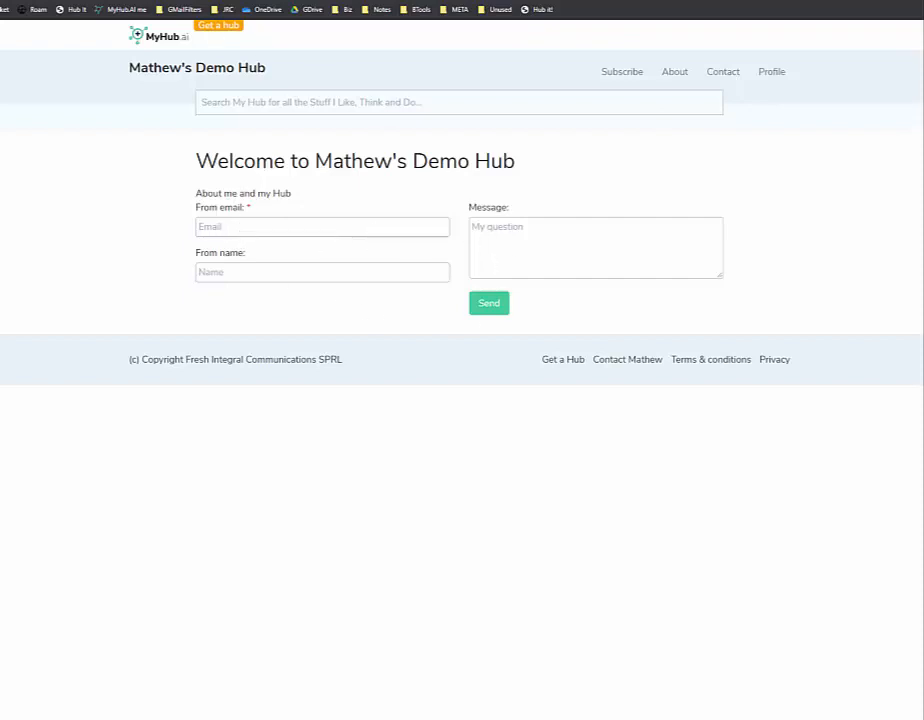
{"action": "left_click", "coordinate": [179, 76]}
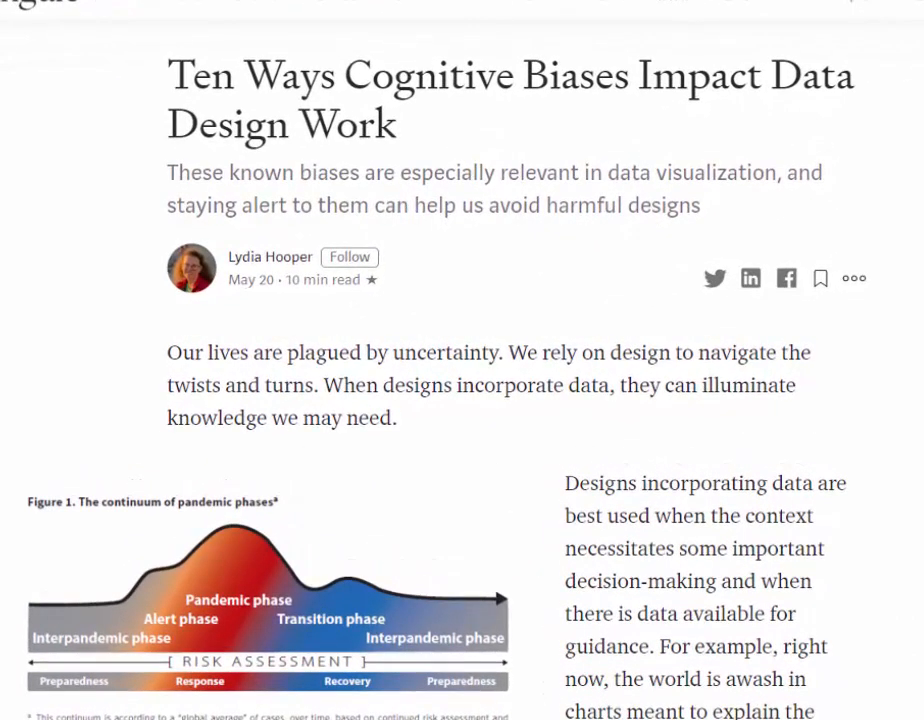
Step: Capture the article passage from "There are about 175" to "significant for designers" with the Hub it bookmarklet, and place its popup window beside the article
{"action": "scroll", "coordinate": [462, 360], "scroll_direction": "down", "scroll_amount": 4}
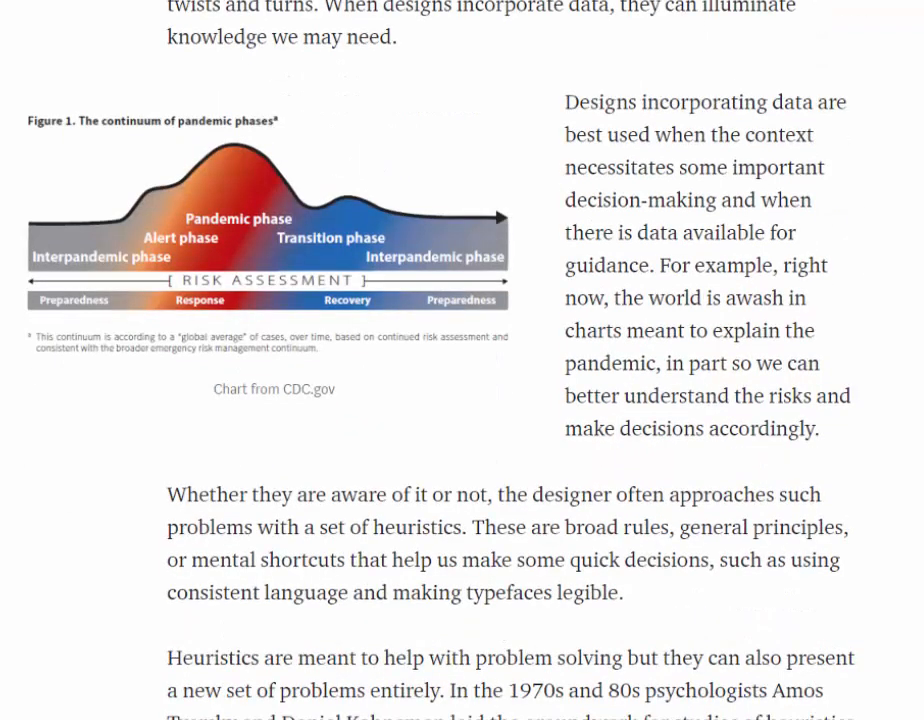
{"action": "scroll", "coordinate": [187, 410], "scroll_direction": "down", "scroll_amount": 4}
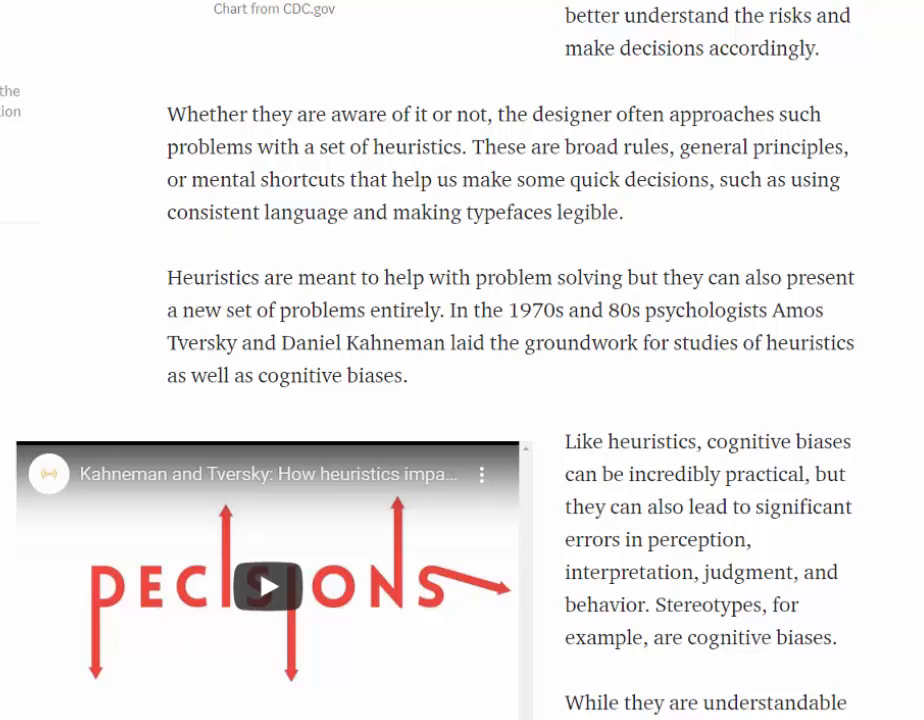
{"action": "scroll", "coordinate": [187, 410], "scroll_direction": "down", "scroll_amount": 4}
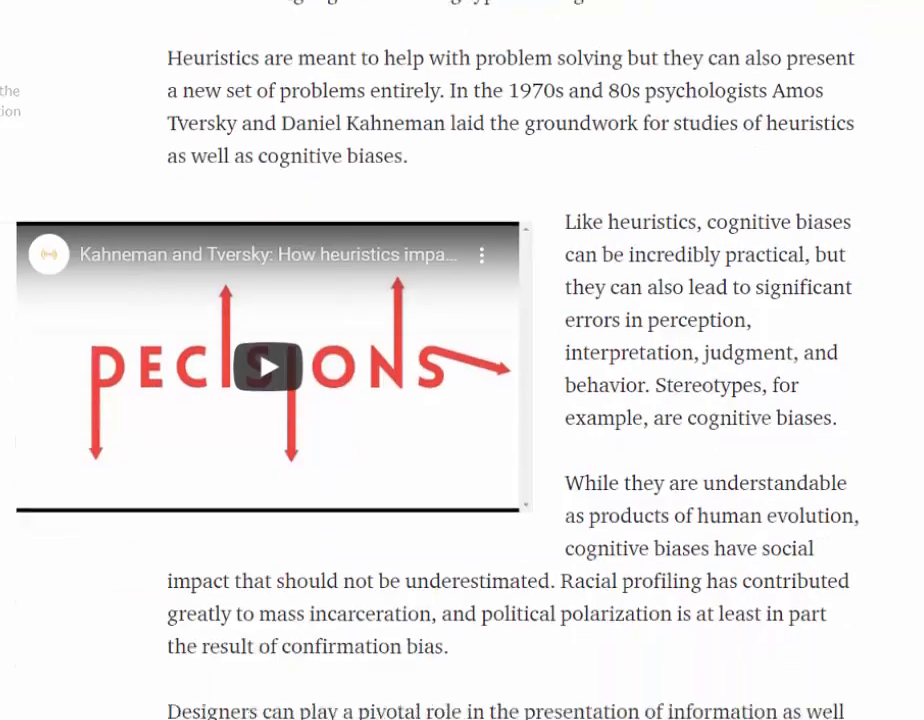
{"action": "scroll", "coordinate": [187, 410], "scroll_direction": "down", "scroll_amount": 2}
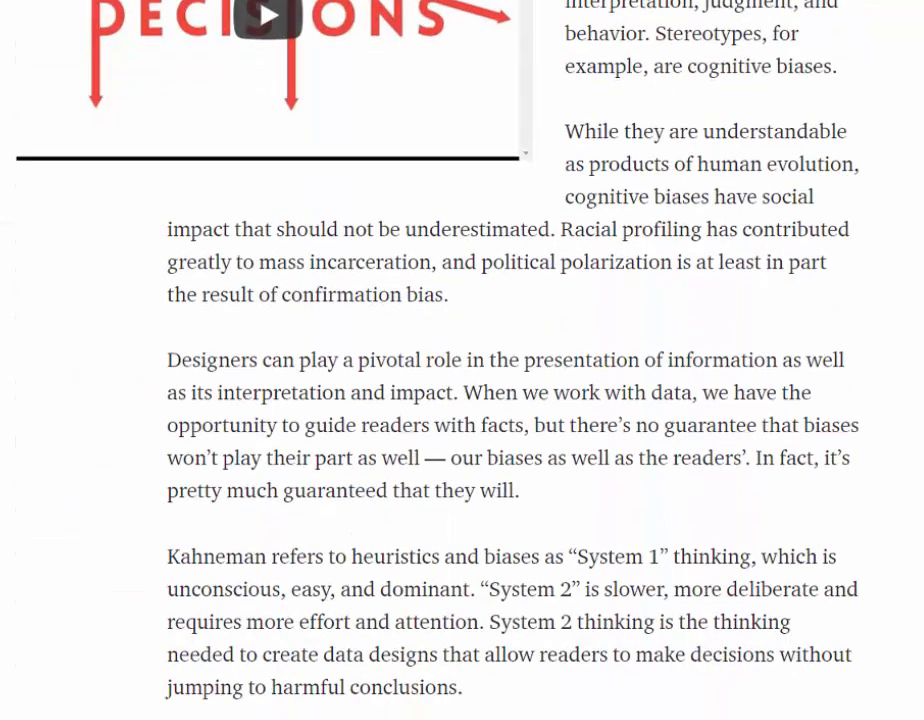
{"action": "scroll", "coordinate": [462, 410], "scroll_direction": "down", "scroll_amount": 3}
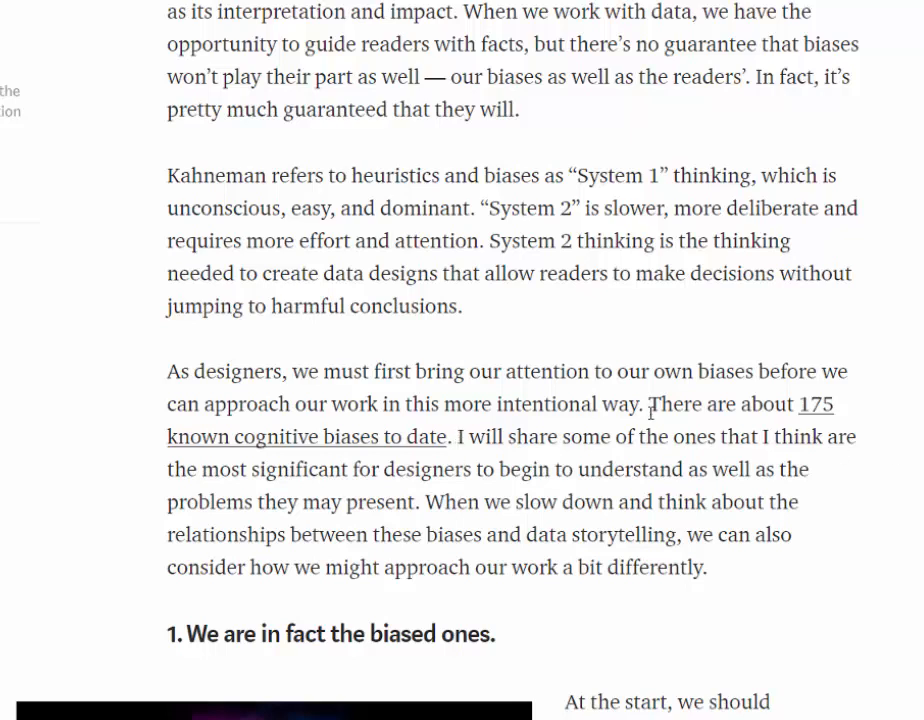
{"action": "left_click_drag", "start_coordinate": [649, 404], "coordinate": [474, 476]}
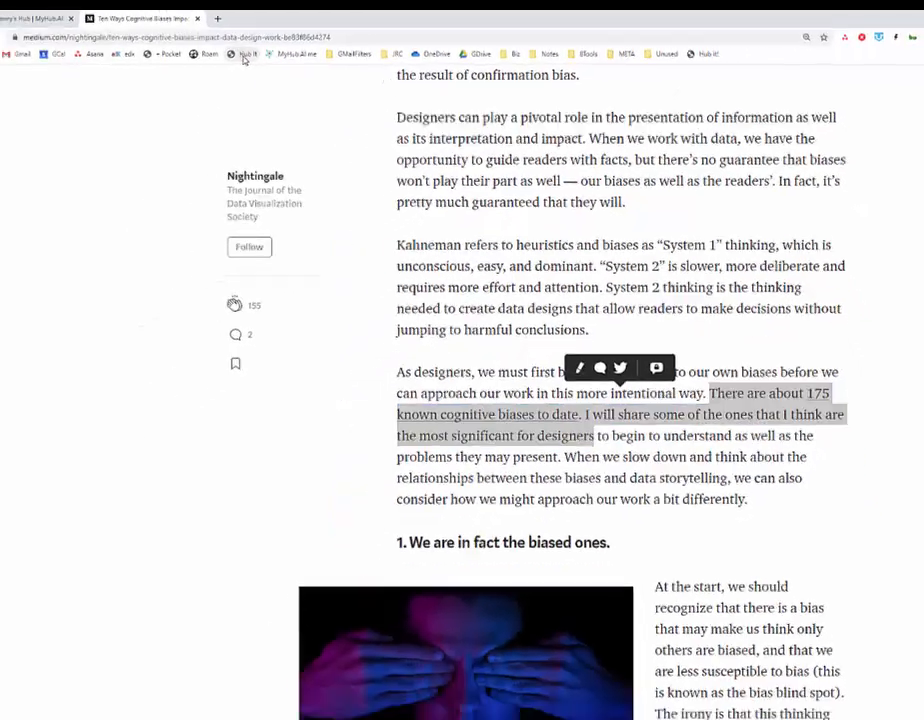
{"action": "left_click", "coordinate": [150, 65]}
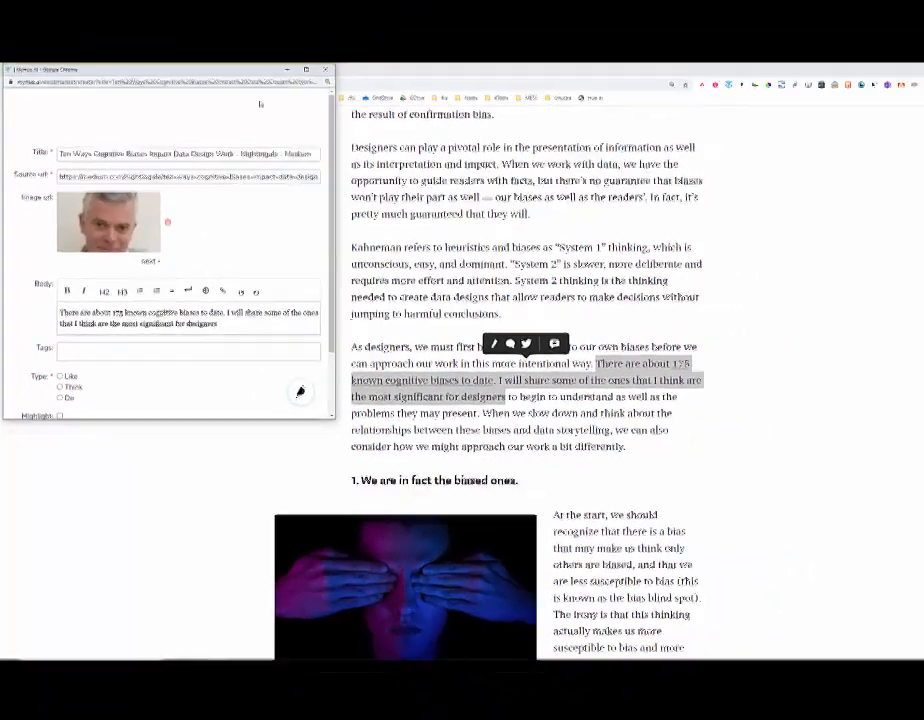
{"action": "left_click_drag", "start_coordinate": [251, 70], "coordinate": [1, 206]}
{"action": "left_click", "coordinate": [507, 219]}
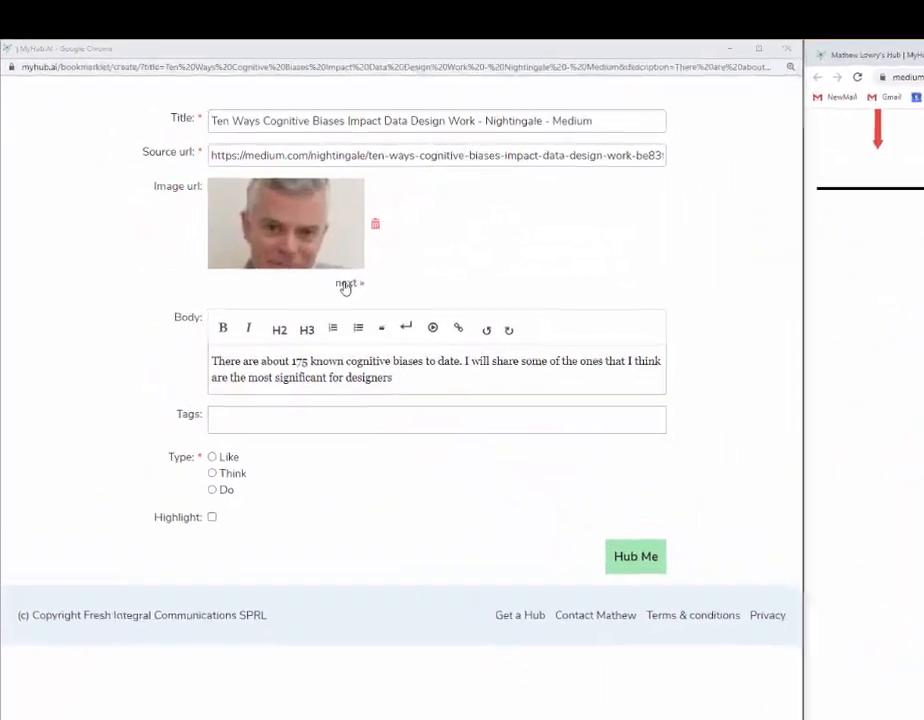
Step: Choose the pandemic phases chart from the article as the item's image
{"action": "left_click", "coordinate": [280, 266]}
{"action": "left_click", "coordinate": [369, 290]}
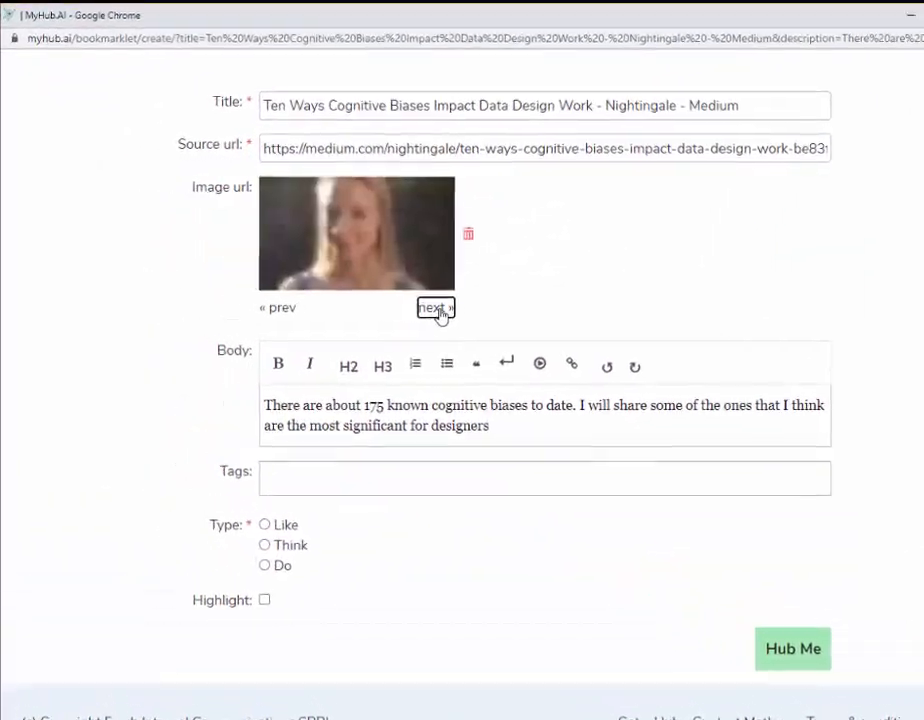
{"action": "left_click", "coordinate": [369, 290]}
{"action": "left_click", "coordinate": [443, 311]}
{"action": "left_click", "coordinate": [443, 311]}
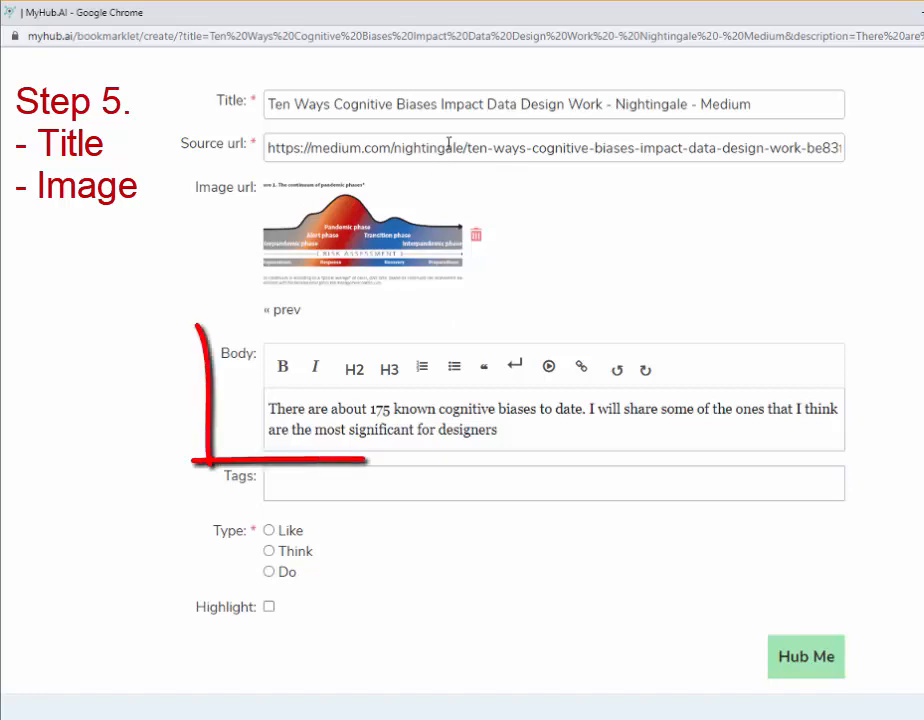
Step: Add an ellipsis to the body excerpt and append the article passage from "It is important that we not learn" to "our own thinking"
{"action": "left_click", "coordinate": [512, 425]}
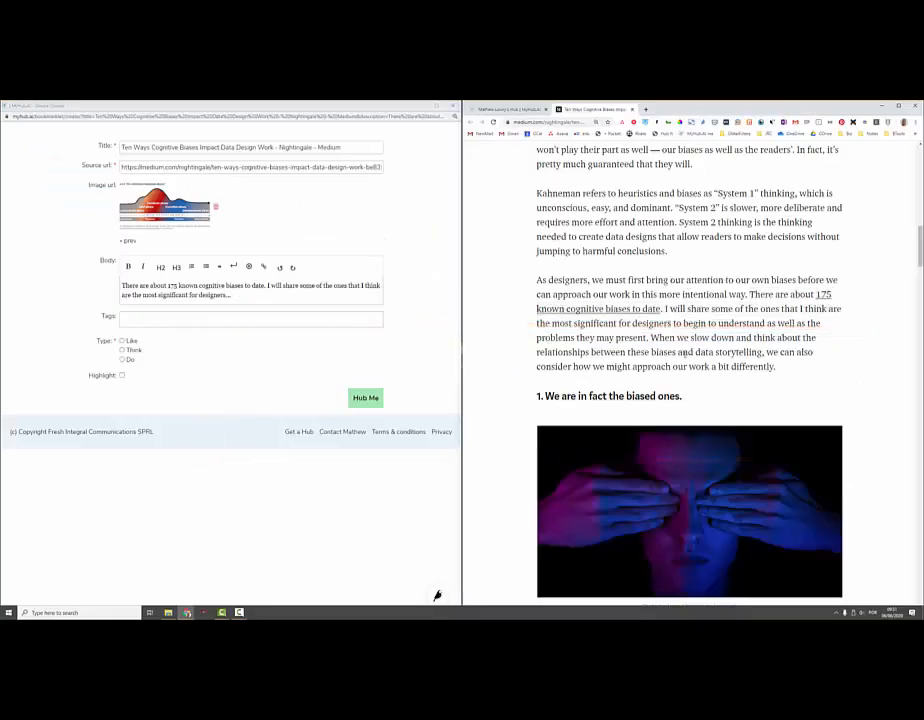
{"action": "scroll", "coordinate": [684, 353], "scroll_direction": "down", "scroll_amount": 5}
{"action": "left_click_drag", "start_coordinate": [586, 253], "coordinate": [714, 282]}
{"action": "key", "text": "ctrl+c"}
{"action": "left_click", "coordinate": [360, 305]}
{"action": "key", "text": "ctrl+v"}
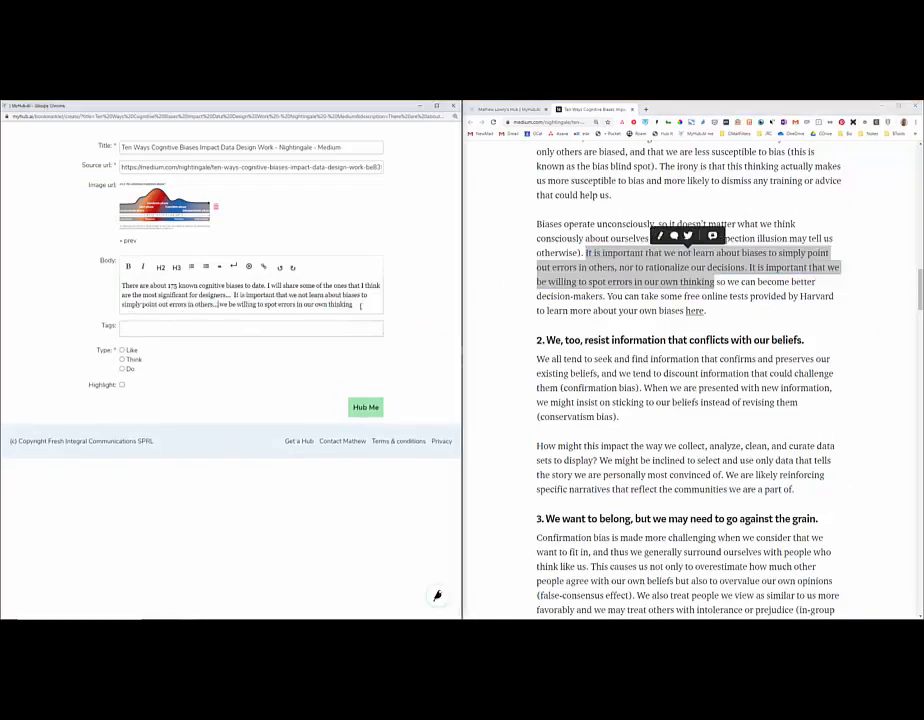
Step: Shorten the spot-errors excerpt to "[need]" and append the passage on selecting data, replacing its opening with "[influence us]"
{"action": "left_click_drag", "start_coordinate": [230, 304], "coordinate": [258, 304]}
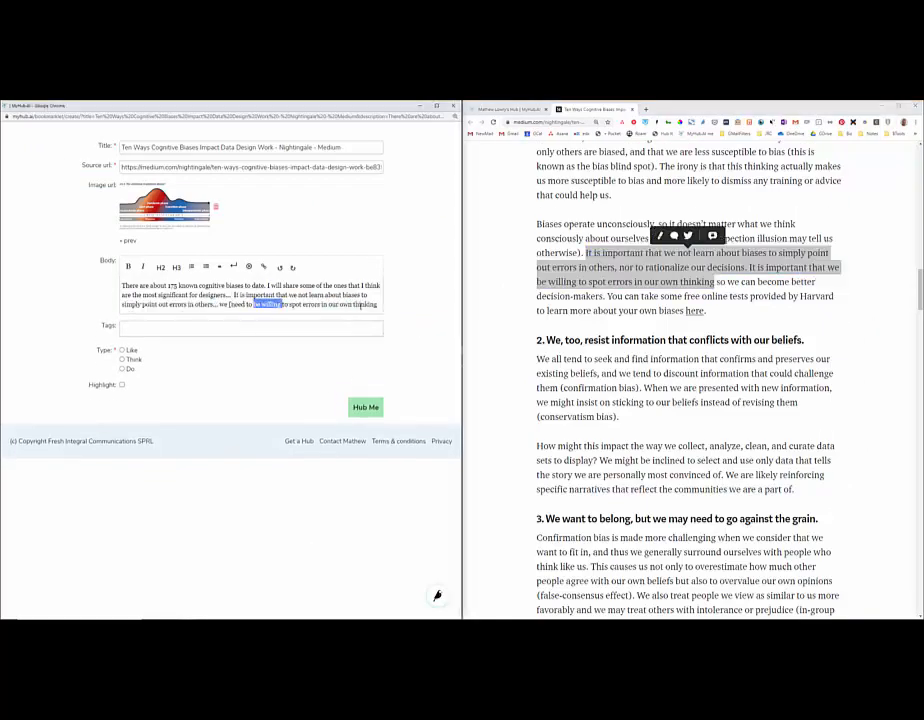
{"action": "type", "text": "[need]"}
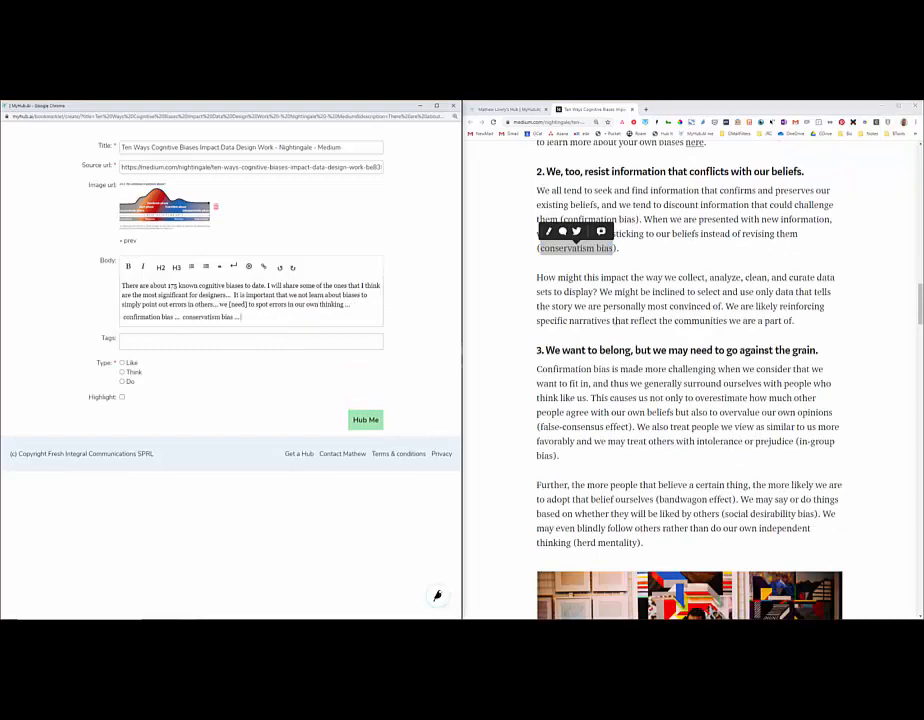
{"action": "left_click_drag", "start_coordinate": [600, 292], "coordinate": [721, 306]}
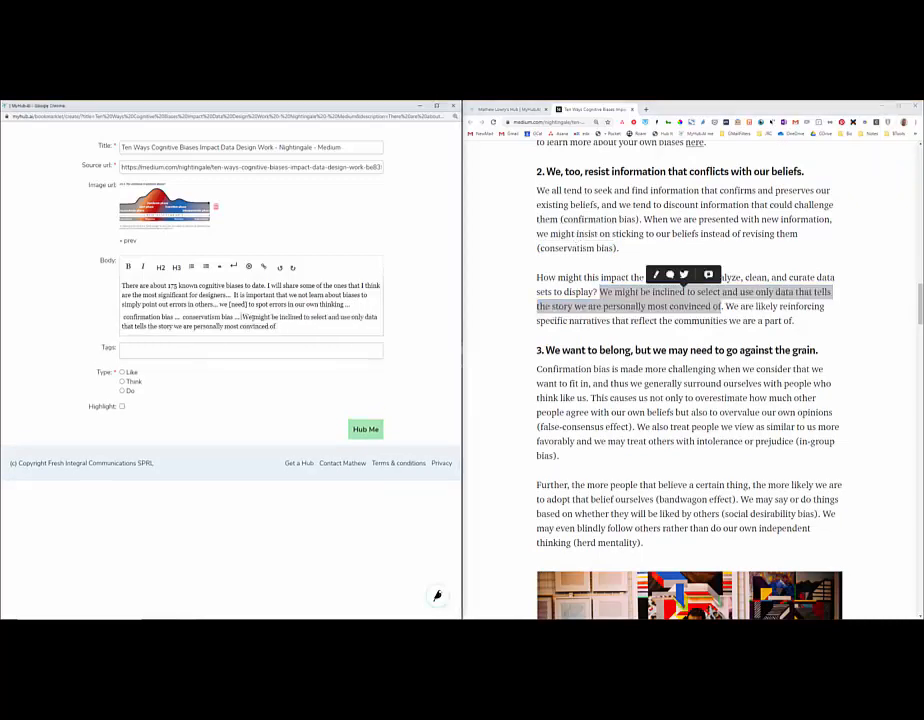
{"action": "type", "text": "[influence us]"}
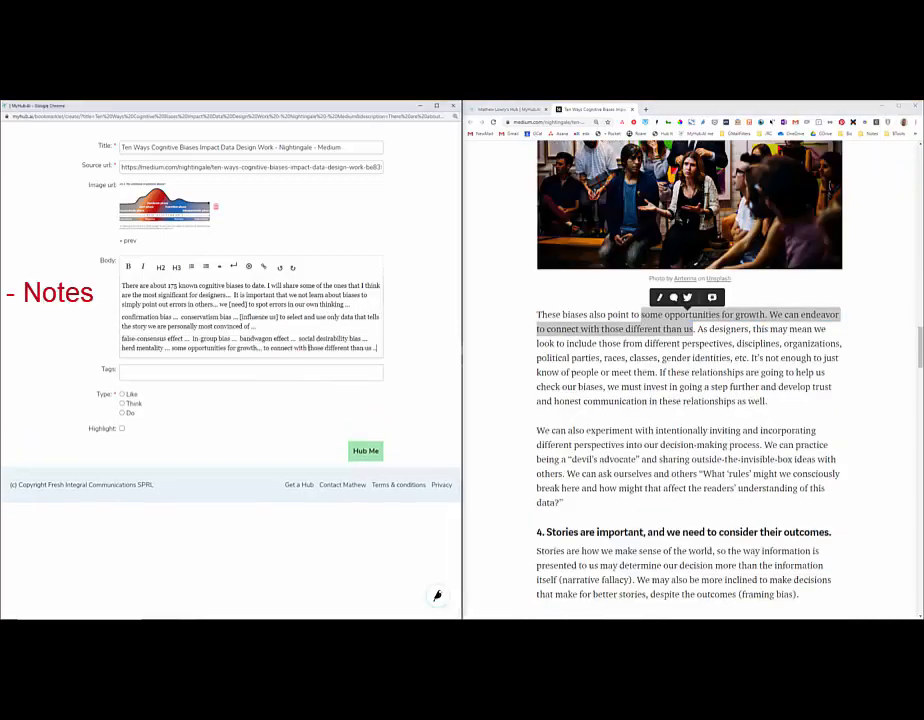
Step: Append the article excerpts on incorporating different perspectives, narrative fallacy and who might benefit or be harmed by data stories
{"action": "scroll", "coordinate": [690, 400], "scroll_direction": "down", "scroll_amount": 2}
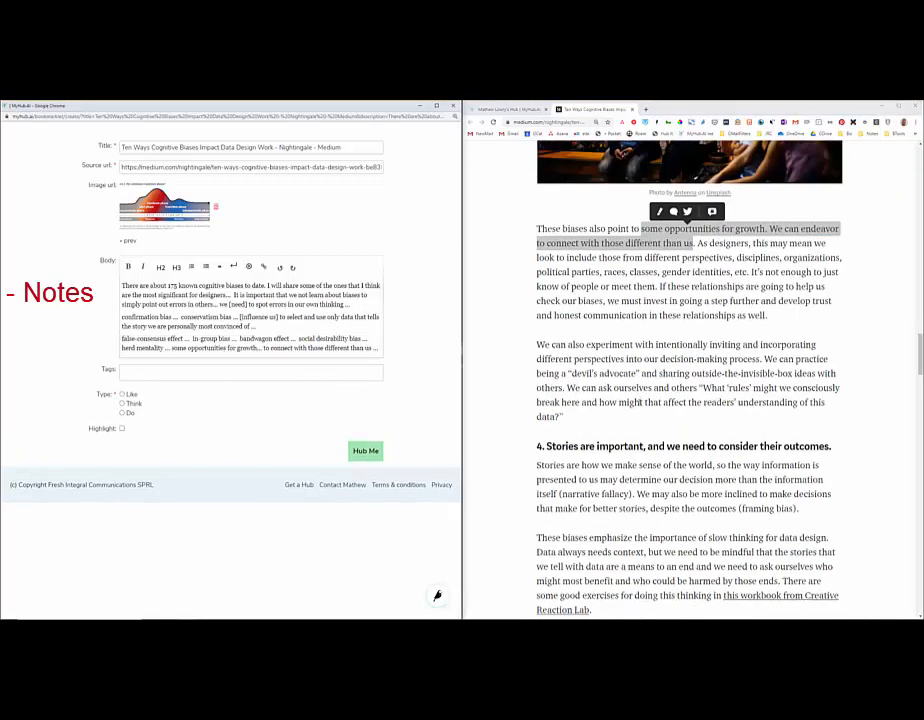
{"action": "left_click_drag", "start_coordinate": [656, 262], "coordinate": [699, 274]}
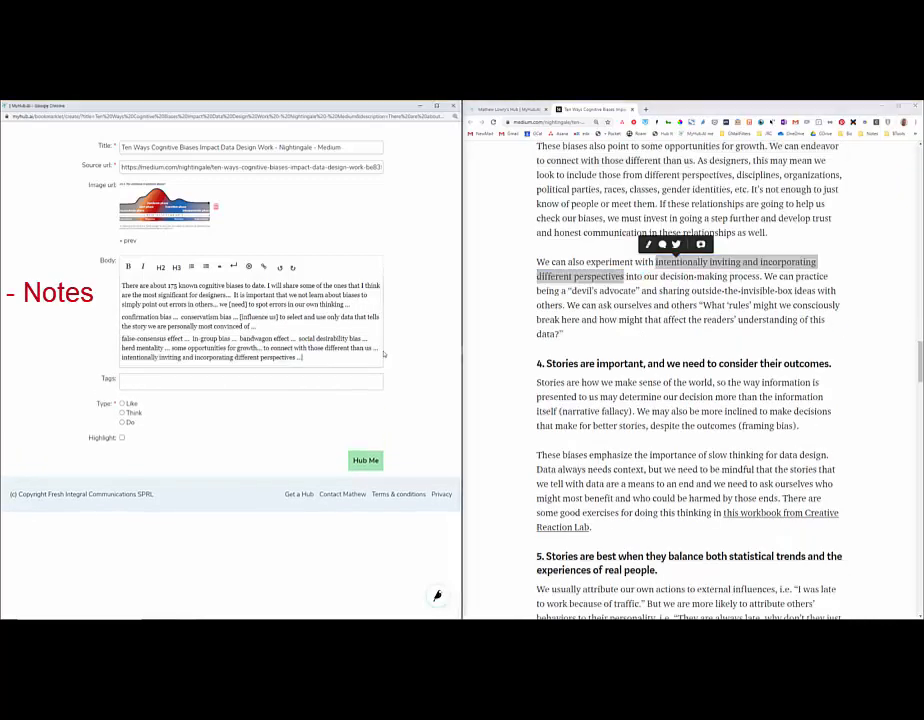
{"action": "scroll", "coordinate": [605, 402], "scroll_direction": "down", "scroll_amount": 3}
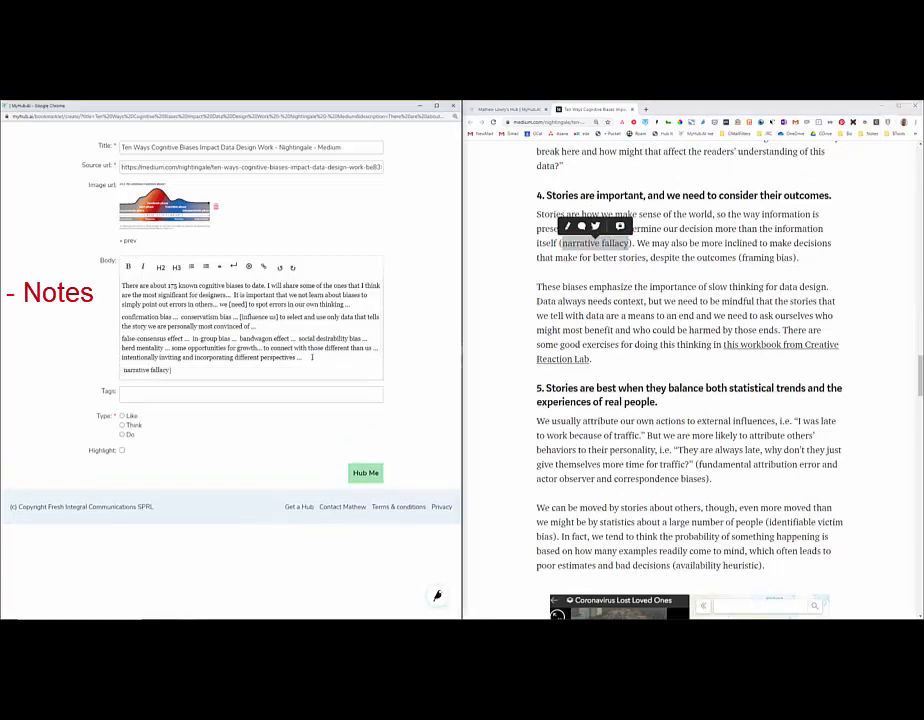
{"action": "left_click_drag", "start_coordinate": [775, 301], "coordinate": [778, 330]}
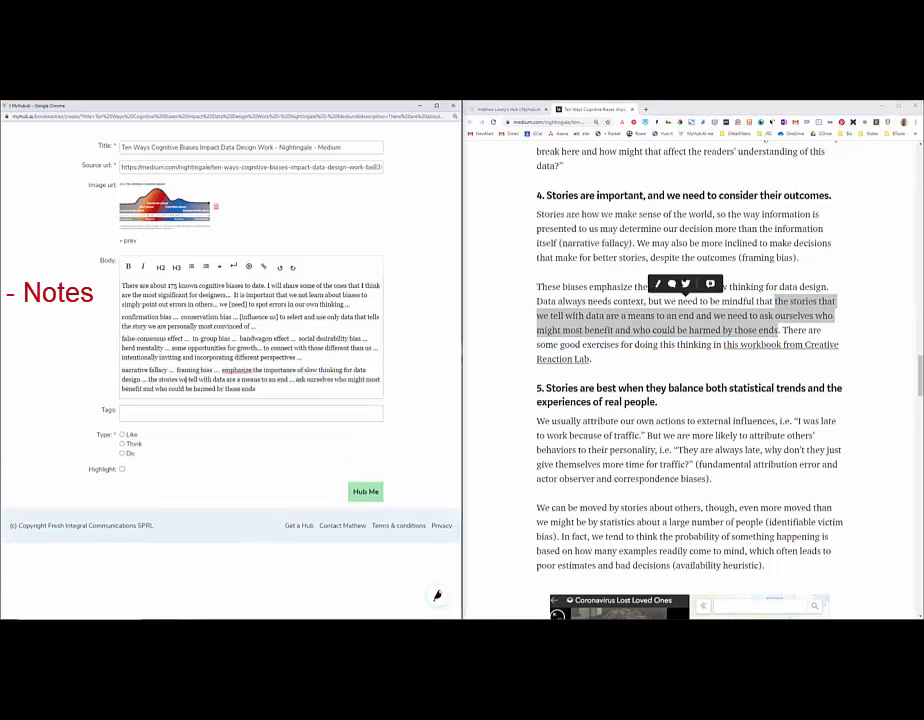
Step: Append the excerpts "We can be moved by stories about others" and "consider interactive designs that invite readers to find themselves in the data"
{"action": "left_click", "coordinate": [658, 295]}
{"action": "scroll", "coordinate": [658, 295], "scroll_direction": "down", "scroll_amount": 3}
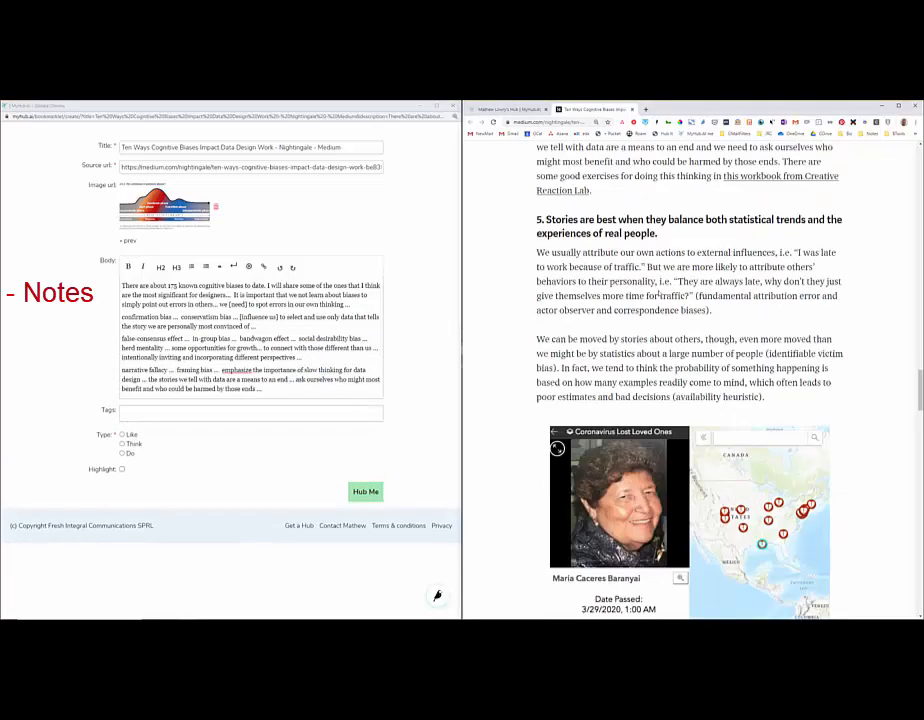
{"action": "left_click_drag", "start_coordinate": [537, 339], "coordinate": [701, 340]}
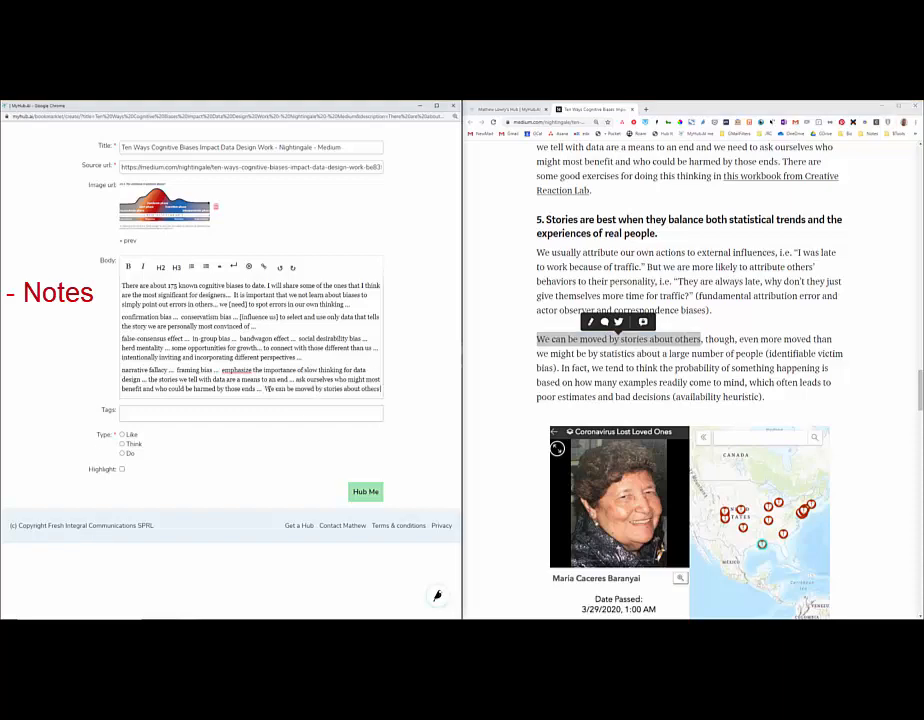
{"action": "scroll", "coordinate": [601, 353], "scroll_direction": "down", "scroll_amount": 8}
{"action": "left_click_drag", "start_coordinate": [537, 325], "coordinate": [767, 354]}
{"action": "left_click", "coordinate": [767, 354]}
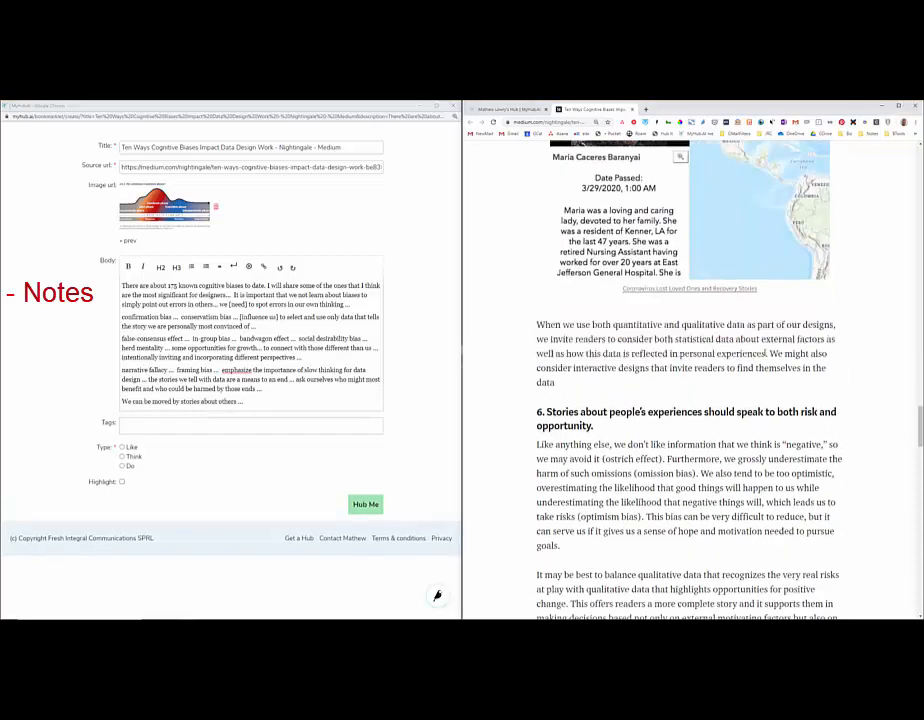
{"action": "left_click_drag", "start_coordinate": [537, 368], "coordinate": [555, 383]}
{"action": "key", "text": "ctrl+c"}
{"action": "left_click", "coordinate": [280, 401]}
{"action": "key", "text": "ctrl+v"}
Step: Append the section 6 passage from "balance qualitative data" to "opportunities for positive change" to the body as a new paragraph
{"action": "scroll", "coordinate": [643, 402], "scroll_direction": "down", "scroll_amount": 3}
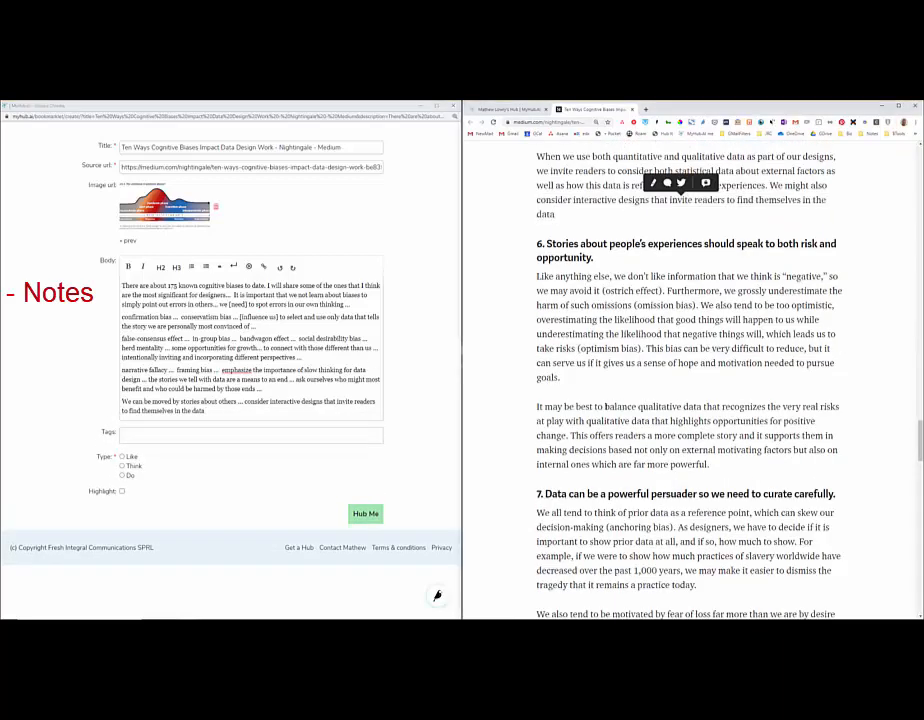
{"action": "left_click_drag", "start_coordinate": [605, 406], "coordinate": [569, 435]}
{"action": "key", "text": "ctrl+c"}
{"action": "left_click", "coordinate": [297, 412]}
{"action": "key", "text": "ctrl+v"}
Step: Append the anchoring bias and loss aversion excerpts from section 7, shortening the omitted words to ellipses
{"action": "scroll", "coordinate": [667, 443], "scroll_direction": "down", "scroll_amount": 3}
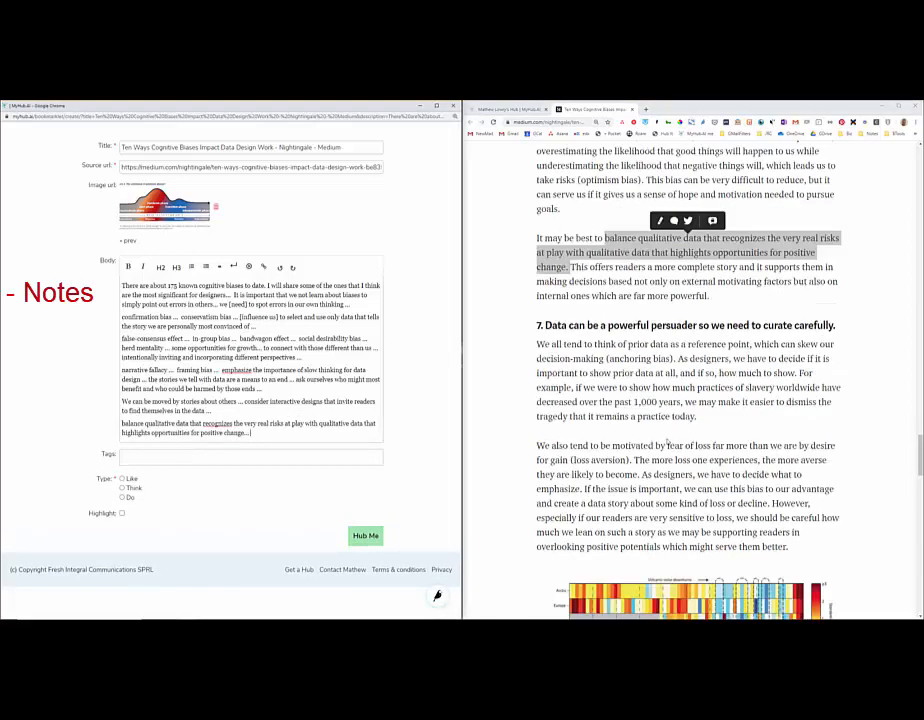
{"action": "scroll", "coordinate": [613, 281], "scroll_direction": "down", "scroll_amount": 2}
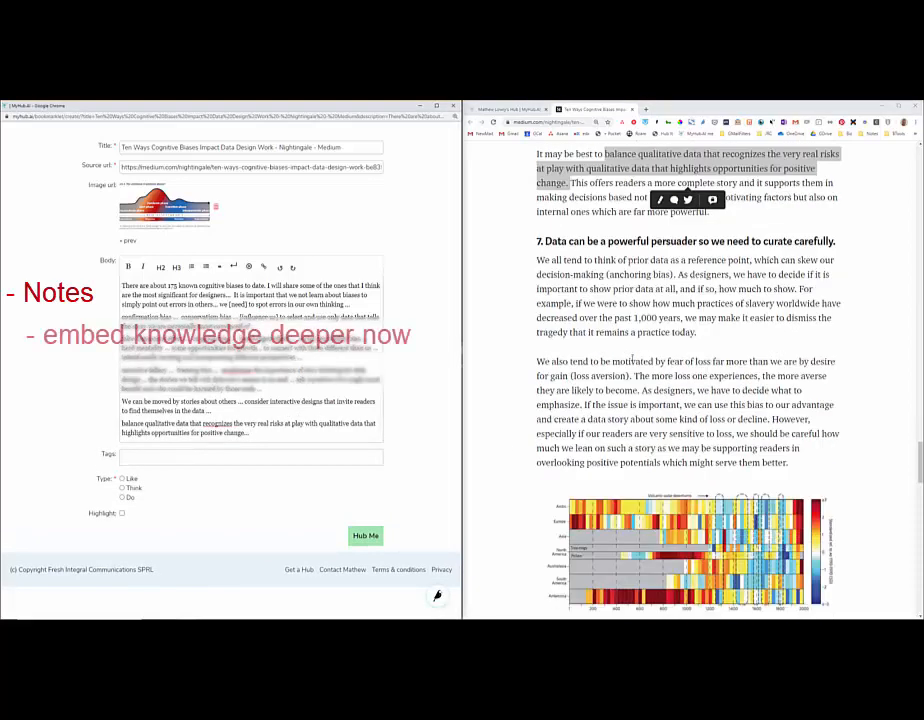
{"action": "left_click_drag", "start_coordinate": [595, 260], "coordinate": [673, 274]}
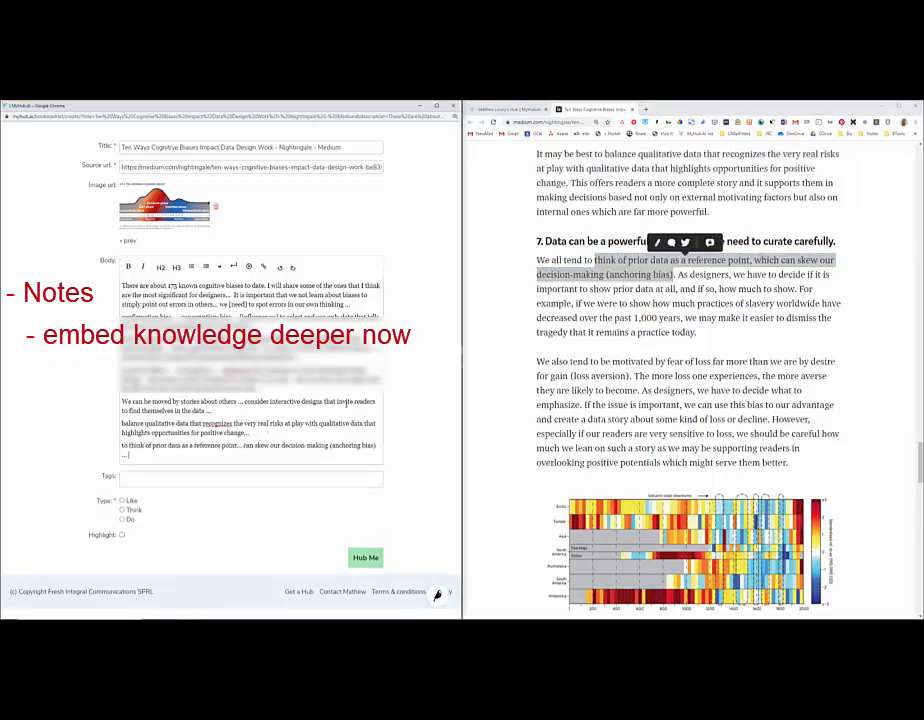
{"action": "left_click_drag", "start_coordinate": [537, 361], "coordinate": [584, 405]}
{"action": "key", "text": "ctrl+Right"}
{"action": "key", "text": "ctrl+Right"}
{"action": "key", "text": "ctrl+Right"}
{"action": "key", "text": "ctrl+shift+Right"}
{"action": "key", "text": "ctrl+shift+Right"}
{"action": "key", "text": "ctrl+shift+Right"}
{"action": "key", "text": "ctrl+shift+Right"}
{"action": "key", "text": "ctrl+shift+Right"}
{"action": "type", "text": "..."}
Step: Append the passage ending "overlooking positive potentials", start it at "create a data story" and replace "However, especially" with an ellipsis
{"action": "left_click_drag", "start_coordinate": [684, 405], "coordinate": [659, 463]}
{"action": "key", "text": "ctrl+c"}
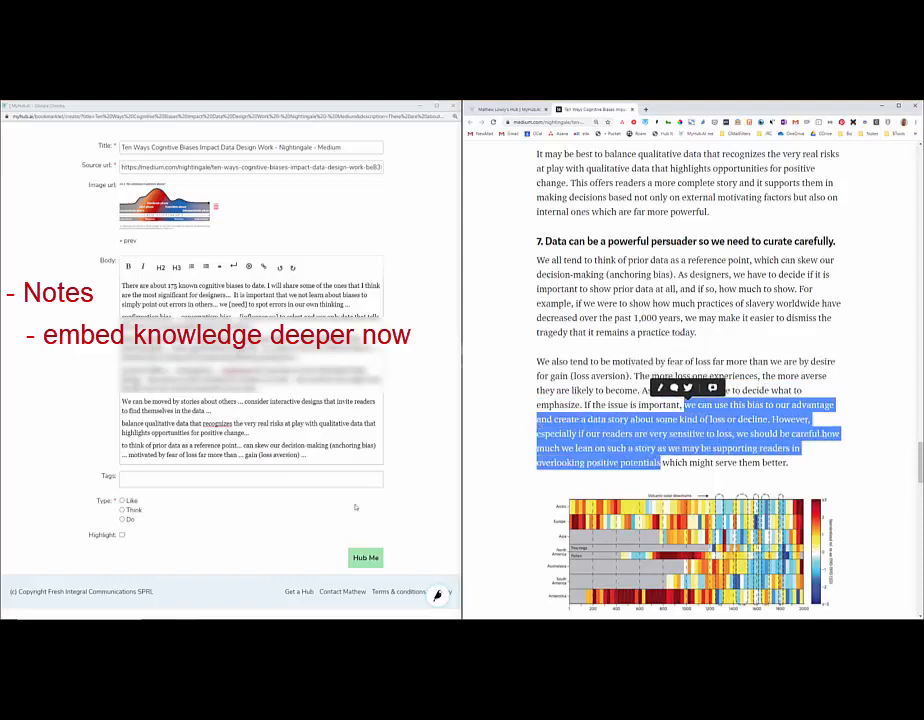
{"action": "left_click", "coordinate": [330, 456]}
{"action": "key", "text": "ctrl+v"}
{"action": "left_click_drag", "start_coordinate": [328, 455], "coordinate": [175, 463]}
{"action": "key", "text": "Delete"}
{"action": "key", "text": "ctrl+BackSpace"}
{"action": "key", "text": "ctrl+BackSpace"}
{"action": "key", "text": "ctrl+Right"}
{"action": "key", "text": "ctrl+Right"}
{"action": "key", "text": "ctrl+Right"}
{"action": "key", "text": "ctrl+Right"}
{"action": "key", "text": "ctrl+Right"}
{"action": "key", "text": "ctrl+Right"}
{"action": "key", "text": "ctrl+Right"}
{"action": "key", "text": "ctrl+Right"}
{"action": "key", "text": "ctrl+Right"}
{"action": "key", "text": "ctrl+Right"}
{"action": "key", "text": "ctrl+Right"}
{"action": "key", "text": "ctrl+shift+Right"}
{"action": "key", "text": "ctrl+shift+Right"}
{"action": "key", "text": "ctrl+shift+Right"}
{"action": "type", "text": "..."}
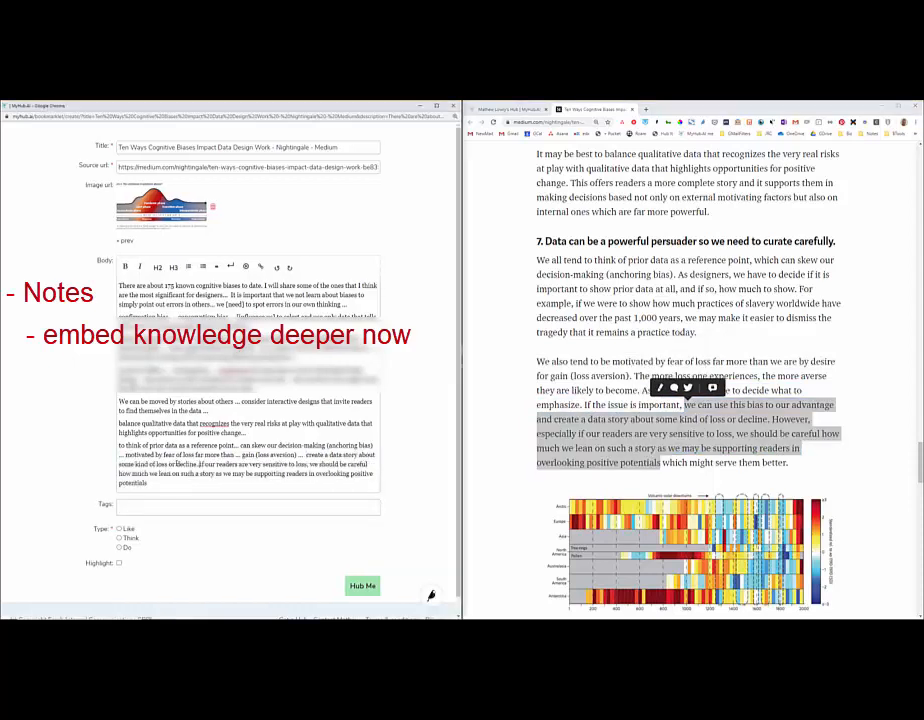
Step: Replace the words from "should be careful how much" to "such a story as we" with an ellipsis in the body
{"action": "key", "text": "ctrl+Right"}
{"action": "key", "text": "ctrl+Right"}
{"action": "key", "text": "ctrl+Right"}
{"action": "key", "text": "ctrl+Right"}
{"action": "key", "text": "ctrl+Right"}
{"action": "key", "text": "ctrl+Right"}
{"action": "key", "text": "ctrl+Right"}
{"action": "key", "text": "ctrl+Right"}
{"action": "key", "text": "ctrl+Right"}
{"action": "key", "text": "ctrl+Right"}
{"action": "key", "text": "ctrl+Right"}
{"action": "key", "text": "ctrl+Right"}
{"action": "key", "text": "ctrl+shift+Right"}
{"action": "key", "text": "ctrl+shift+Right"}
{"action": "key", "text": "ctrl+shift+Right"}
{"action": "key", "text": "ctrl+shift+Right"}
{"action": "key", "text": "ctrl+shift+Right"}
{"action": "key", "text": "ctrl+shift+Right"}
{"action": "key", "text": "ctrl+shift+Right"}
{"action": "key", "text": "ctrl+shift+Right"}
{"action": "key", "text": "ctrl+shift+Right"}
{"action": "key", "text": "ctrl+shift+Right"}
{"action": "key", "text": "Delete"}
{"action": "key", "text": "ctrl+BackSpace"}
{"action": "key", "text": "ctrl+BackSpace"}
{"action": "key", "text": "ctrl+BackSpace"}
{"action": "type", "text": "..."}
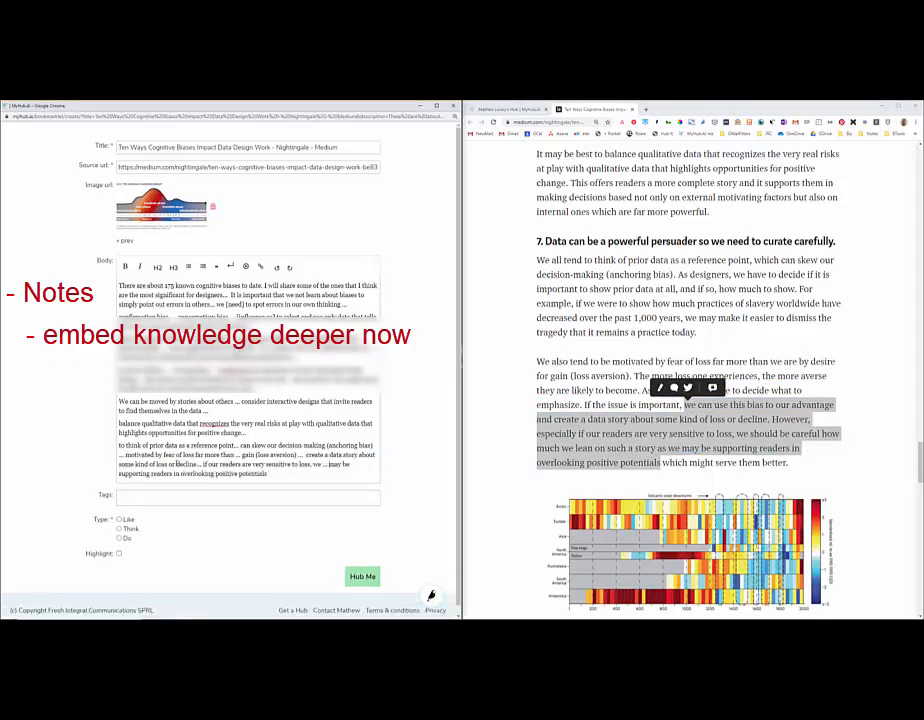
Step: Append "which might serve them better" to the loss aversion excerpt and start a new body paragraph
{"action": "scroll", "coordinate": [690, 400], "scroll_direction": "down", "scroll_amount": 5}
{"action": "left_click_drag", "start_coordinate": [662, 210], "coordinate": [786, 210]}
{"action": "key", "text": "ctrl+c"}
{"action": "left_click", "coordinate": [271, 474]}
{"action": "key", "text": "ctrl+v"}
{"action": "left_click", "coordinate": [372, 470]}
{"action": "key", "text": "Return"}
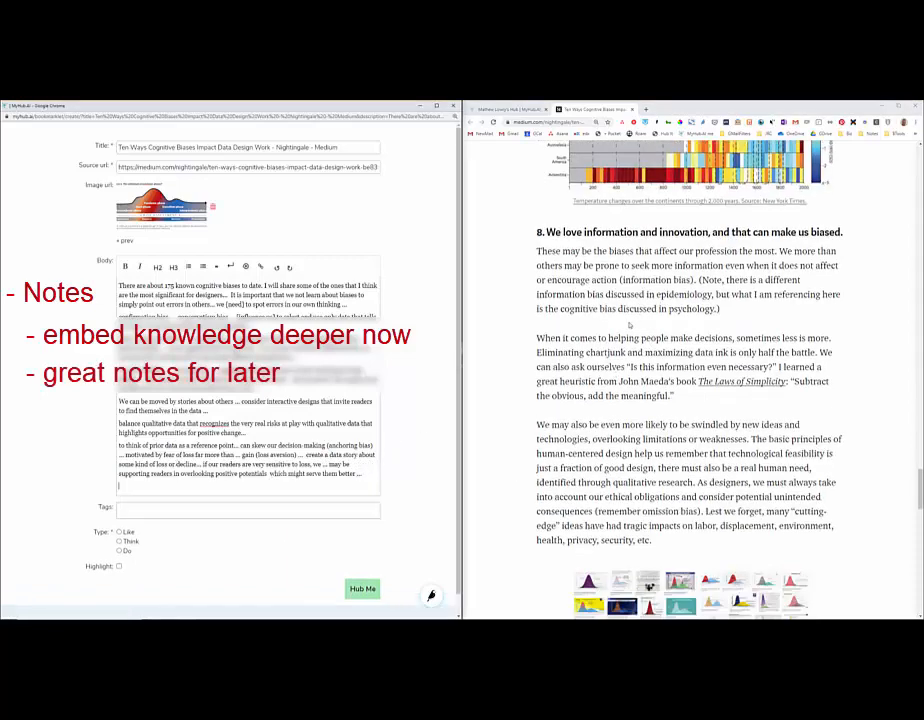
Step: Add the section 8 excerpts "We love information and innovation..." and "may be the biases that affect our profession the most"
{"action": "key", "text": "ctrl+c"}
{"action": "left_click_drag", "start_coordinate": [546, 232], "coordinate": [563, 251]}
{"action": "left_click", "coordinate": [141, 485]}
{"action": "key", "text": "ctrl+v"}
{"action": "type", "text": "..."}
{"action": "key", "text": "ctrl+c"}
{"action": "left_click", "coordinate": [244, 487]}
{"action": "key", "text": "ctrl+v"}
{"action": "left_click_drag", "start_coordinate": [740, 251], "coordinate": [775, 251]}
{"action": "key", "text": "ctrl+c"}
{"action": "left_click", "coordinate": [356, 485]}
{"action": "key", "text": "ctrl+v"}
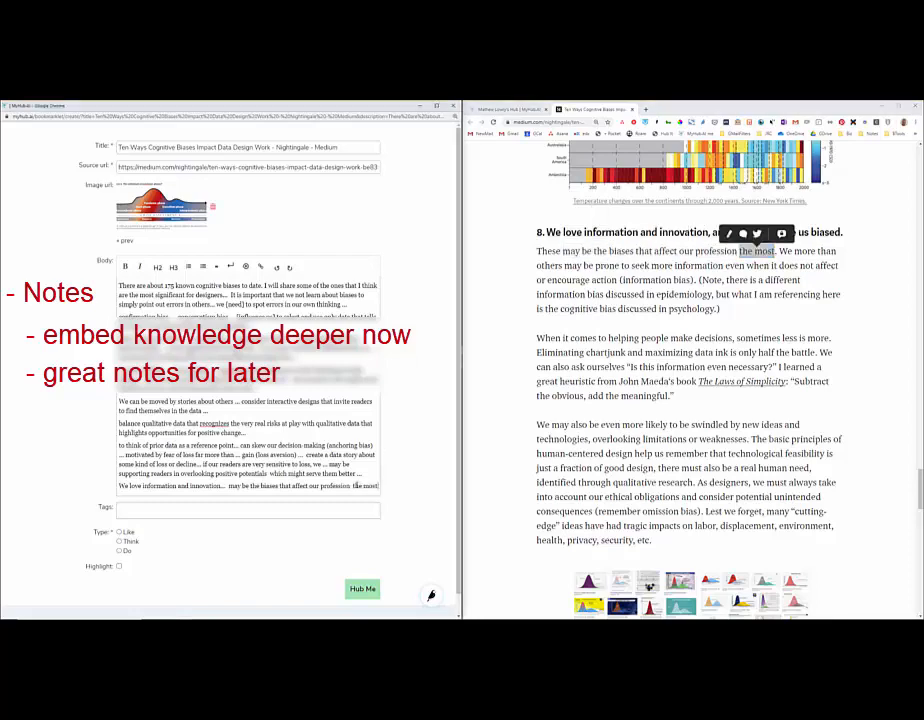
Step: Append the excerpts from "prone to seek more information" to "(information bias)" and "sometimes less is more", separated by ellipses
{"action": "type", "text": "..."}
{"action": "left_click_drag", "start_coordinate": [596, 265], "coordinate": [693, 280]}
{"action": "key", "text": "ctrl+c"}
{"action": "left_click", "coordinate": [160, 494]}
{"action": "key", "text": "ctrl+v"}
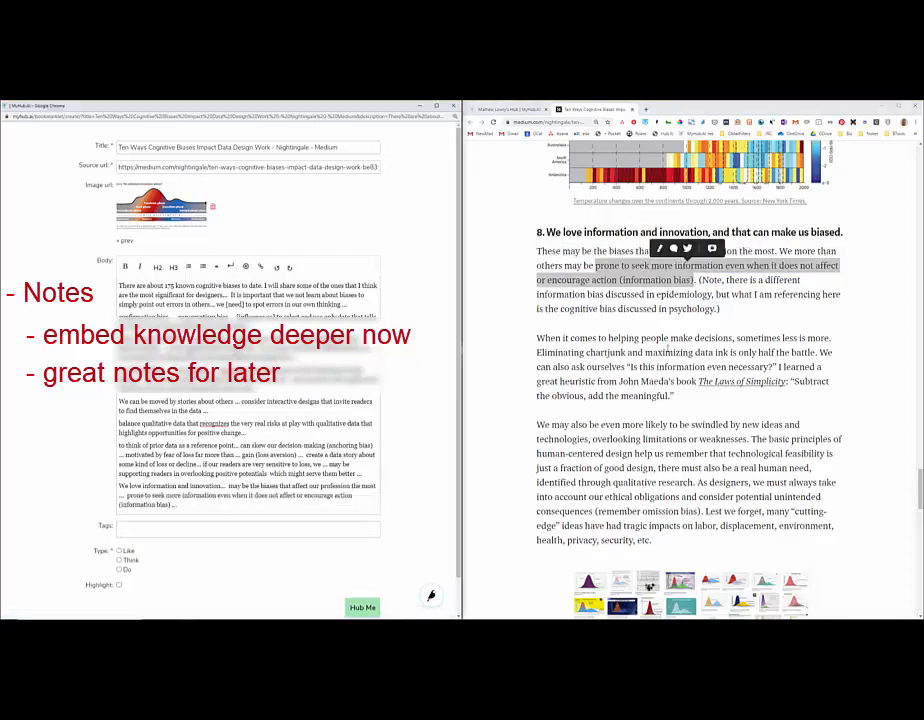
{"action": "left_click_drag", "start_coordinate": [736, 338], "coordinate": [829, 338]}
{"action": "key", "text": "ctrl+c"}
{"action": "left_click", "coordinate": [188, 505]}
{"action": "key", "text": "ctrl+v"}
{"action": "type", "text": "..."}
Step: Append the excerpt "ask ourselves 'Is this information even necessary?'" followed by an ellipsis
{"action": "scroll", "coordinate": [563, 464], "scroll_direction": "down", "scroll_amount": 2}
{"action": "left_click_drag", "start_coordinate": [537, 268], "coordinate": [729, 268]}
{"action": "left_click", "coordinate": [573, 283]}
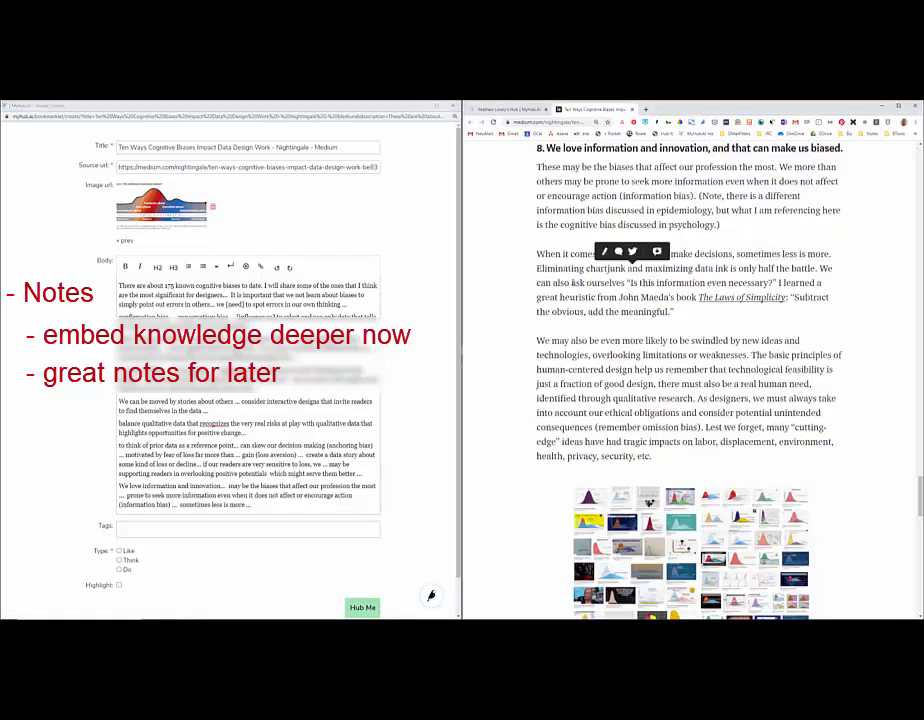
{"action": "left_click_drag", "start_coordinate": [573, 283], "coordinate": [775, 283]}
{"action": "key", "text": "ctrl+c"}
{"action": "left_click", "coordinate": [256, 505]}
{"action": "key", "text": "ctrl+v"}
{"action": "type", "text": "..."}
Step: Append the excerpt "there must also be a real human need, identified through qualitative research" to the body
{"action": "scroll", "coordinate": [655, 470], "scroll_direction": "down", "scroll_amount": 2}
{"action": "left_click_drag", "start_coordinate": [658, 300], "coordinate": [696, 314]}
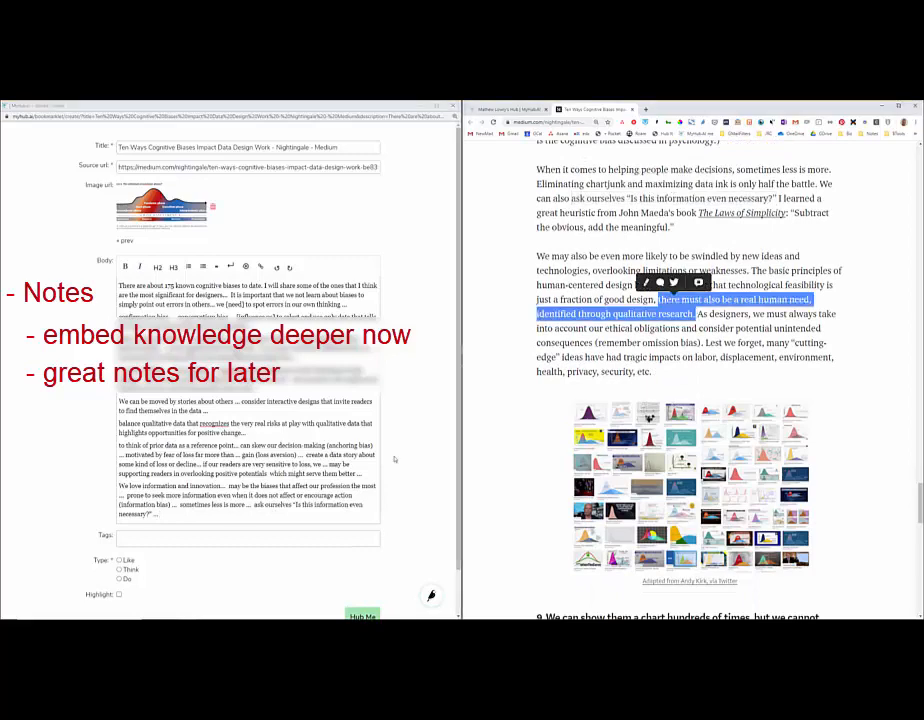
{"action": "key", "text": "ctrl+c"}
{"action": "left_click", "coordinate": [235, 514]}
{"action": "key", "text": "ctrl+v"}
Step: Add a paragraph with the section 9 excerpts "It is very easy to overestimate ourselves" and "work with others", separated by ellipses
{"action": "scroll", "coordinate": [535, 470], "scroll_direction": "down", "scroll_amount": 5}
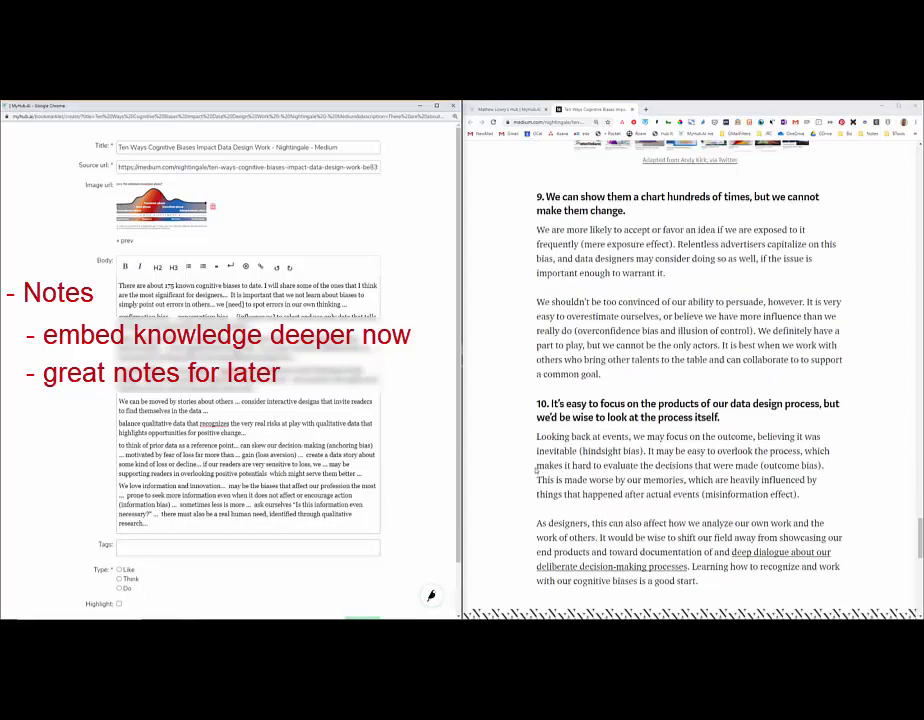
{"action": "left_click_drag", "start_coordinate": [807, 301], "coordinate": [659, 316]}
{"action": "key", "text": "ctrl+c"}
{"action": "left_click", "coordinate": [190, 527]}
{"action": "key", "text": "ctrl+v"}
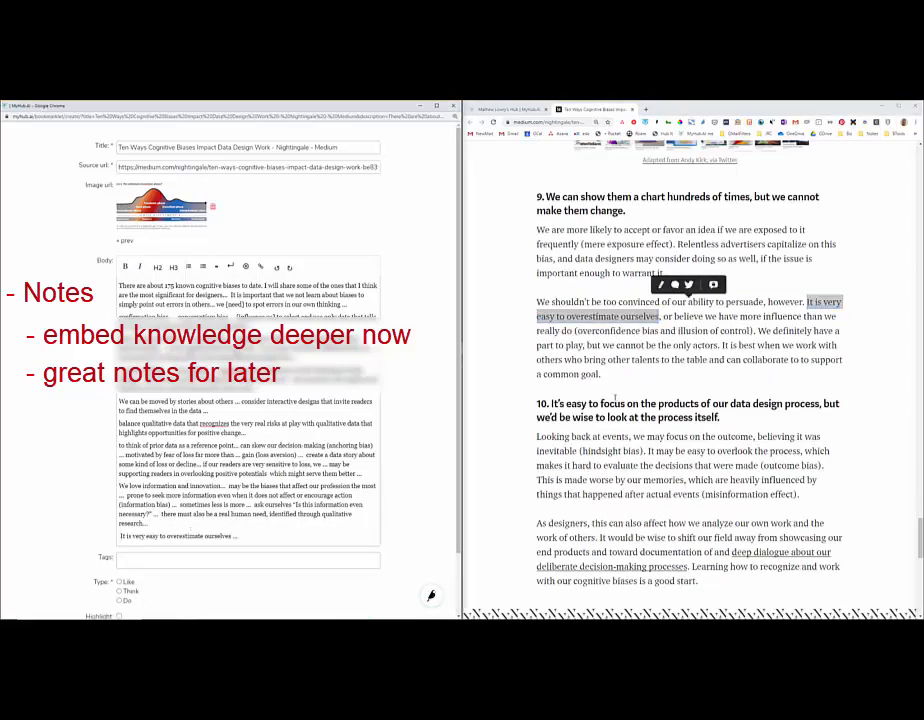
{"action": "left_click_drag", "start_coordinate": [796, 345], "coordinate": [564, 360]}
{"action": "key", "text": "ctrl+c"}
{"action": "left_click", "coordinate": [240, 536]}
{"action": "key", "text": "ctrl+v"}
{"action": "type", "text": "..."}
Step: Add a paragraph with the section 10 terms "hindsight bias" and "misinformation effect", each followed by an ellipsis
{"action": "scroll", "coordinate": [646, 470], "scroll_direction": "down", "scroll_amount": 2}
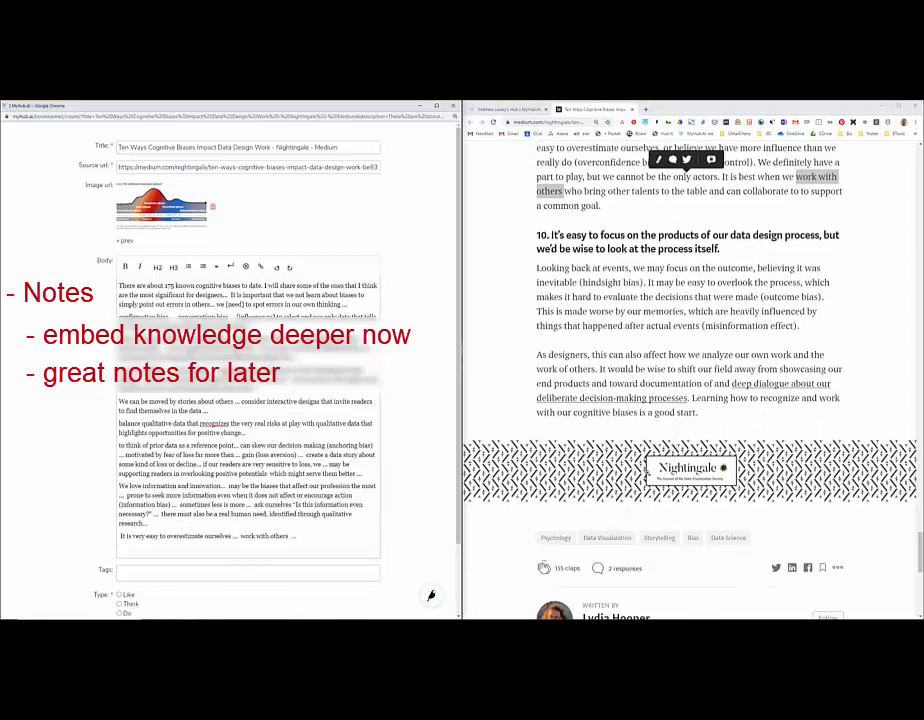
{"action": "left_click_drag", "start_coordinate": [582, 283], "coordinate": [642, 283]}
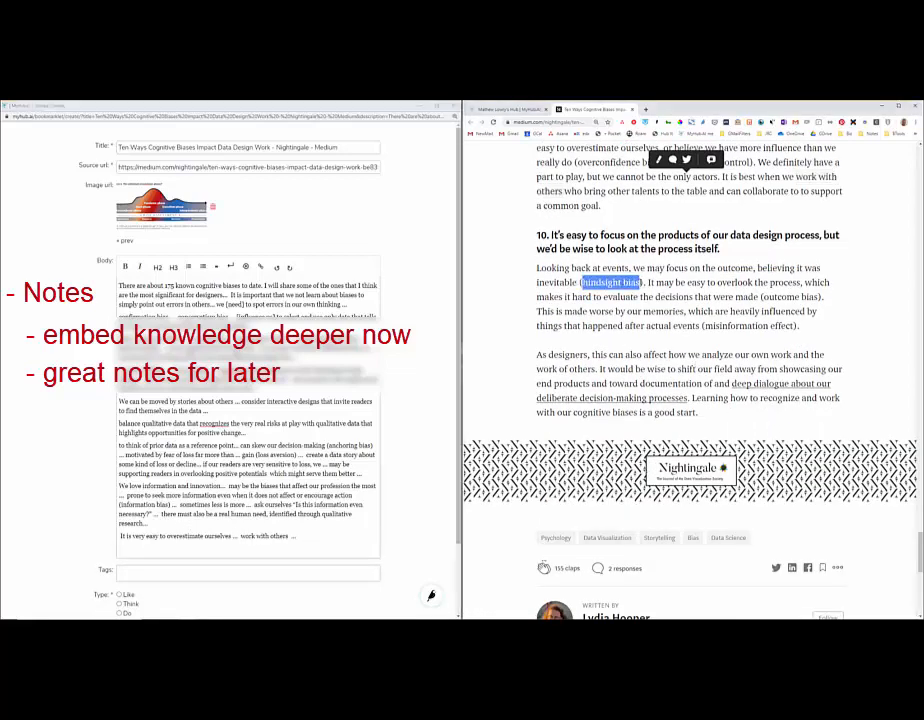
{"action": "left_click", "coordinate": [190, 549]}
{"action": "key", "text": "ctrl+v"}
{"action": "type", "text": "..."}
{"action": "left_click_drag", "start_coordinate": [705, 326], "coordinate": [793, 326]}
{"action": "left_click", "coordinate": [200, 549]}
{"action": "key", "text": "ctrl+v"}
{"action": "type", "text": "..."}
Step: Append "can affect how we analyze our own work" without "also", plus the passage from "shift our field away" to "deliberate decision-making processes"
{"action": "left_click_drag", "start_coordinate": [608, 355], "coordinate": [787, 355]}
{"action": "key", "text": "ctrl+v"}
{"action": "double_click", "coordinate": [258, 549]}
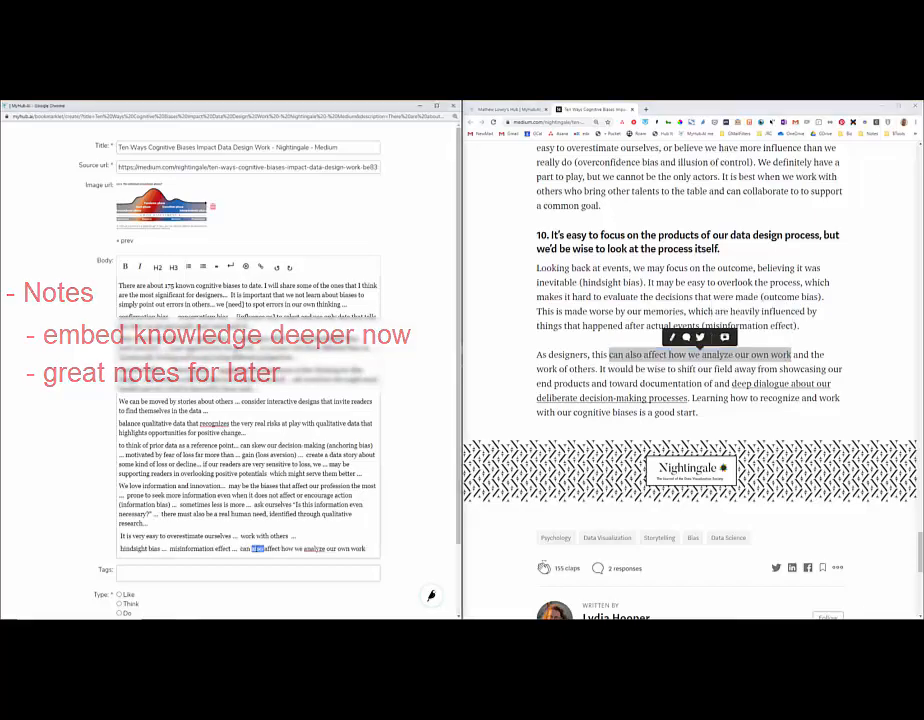
{"action": "key", "text": "Delete"}
{"action": "type", "text": "..."}
{"action": "left_click_drag", "start_coordinate": [678, 370], "coordinate": [687, 398]}
{"action": "key", "text": "ctrl+v"}
{"action": "left_click_drag", "start_coordinate": [356, 558], "coordinate": [289, 579]}
{"action": "left_click", "coordinate": [289, 578]}
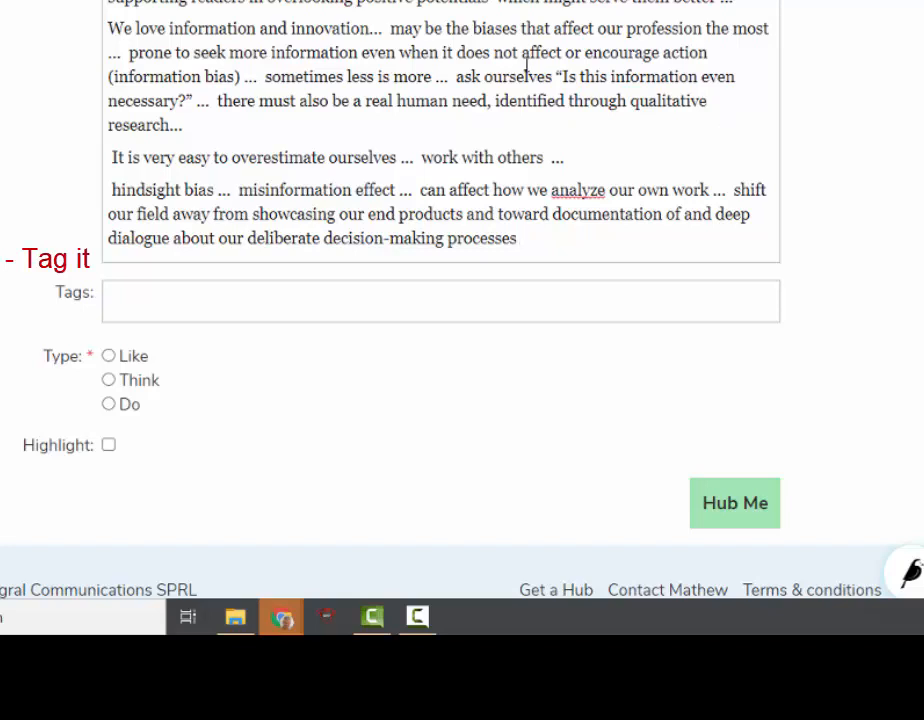
Step: Tag the item with the existing tag "cognitive"
{"action": "left_click", "coordinate": [194, 304]}
{"action": "type", "text": "cogn"}
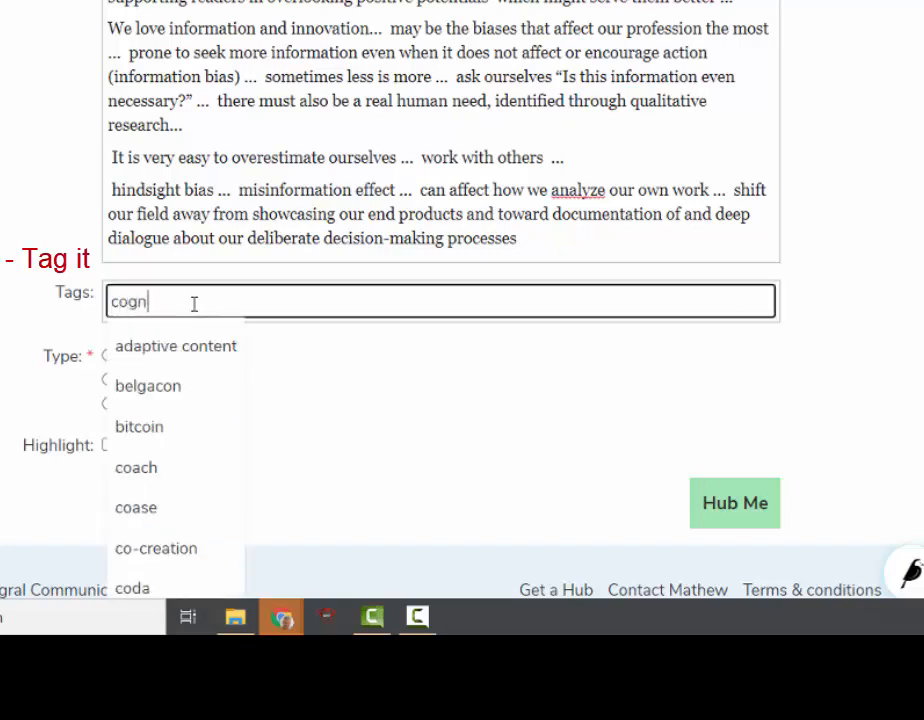
{"action": "left_click", "coordinate": [157, 354]}
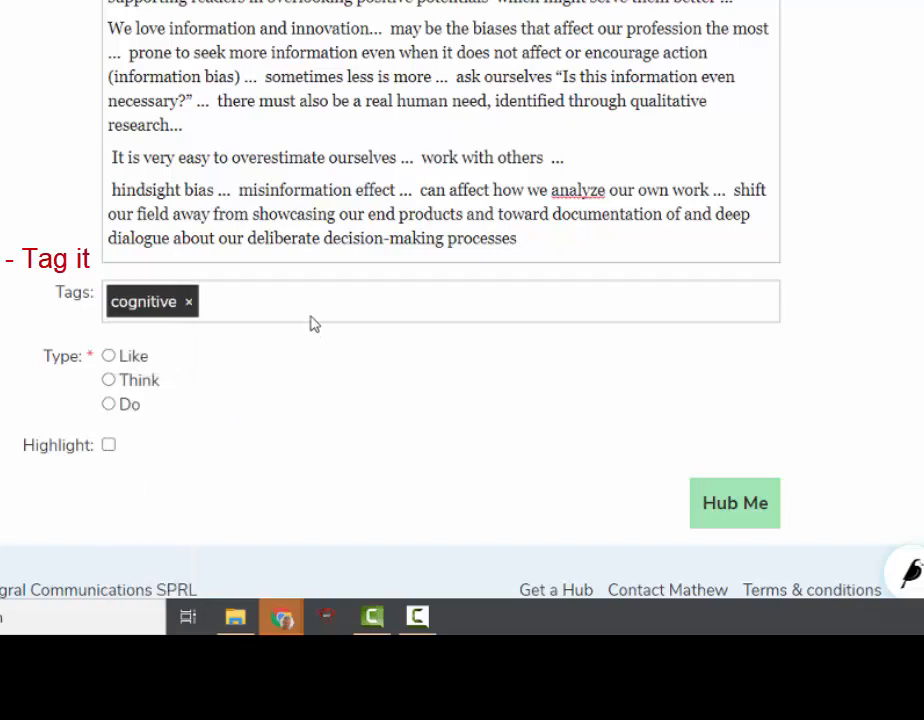
Step: Add the existing tags "psychology" and "data visualisation" to the item
{"action": "left_click", "coordinate": [309, 304]}
{"action": "type", "text": "psych"}
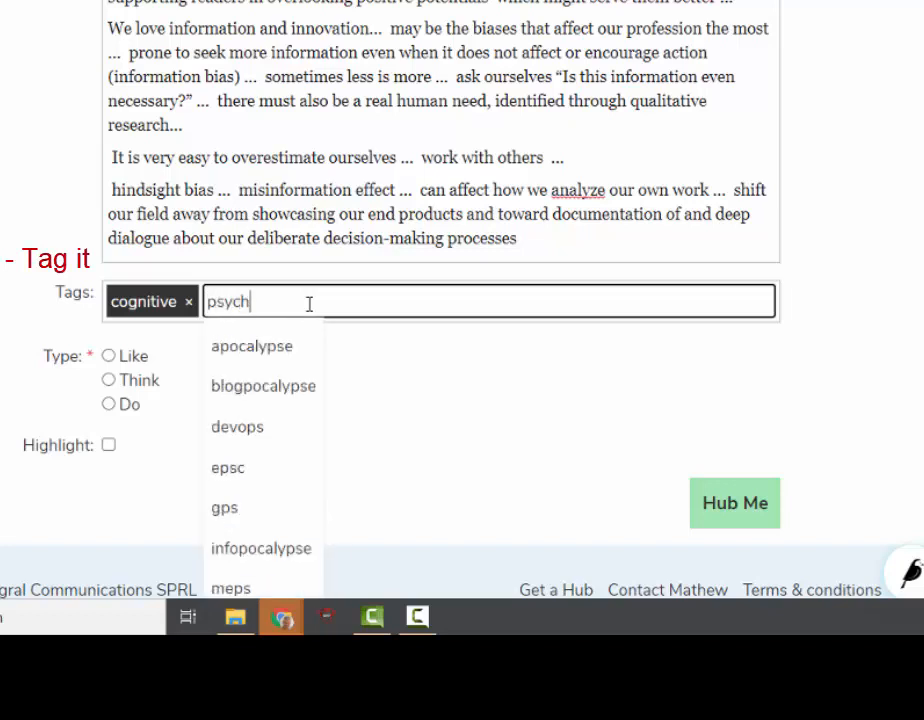
{"action": "left_click", "coordinate": [278, 350]}
{"action": "left_click", "coordinate": [359, 302]}
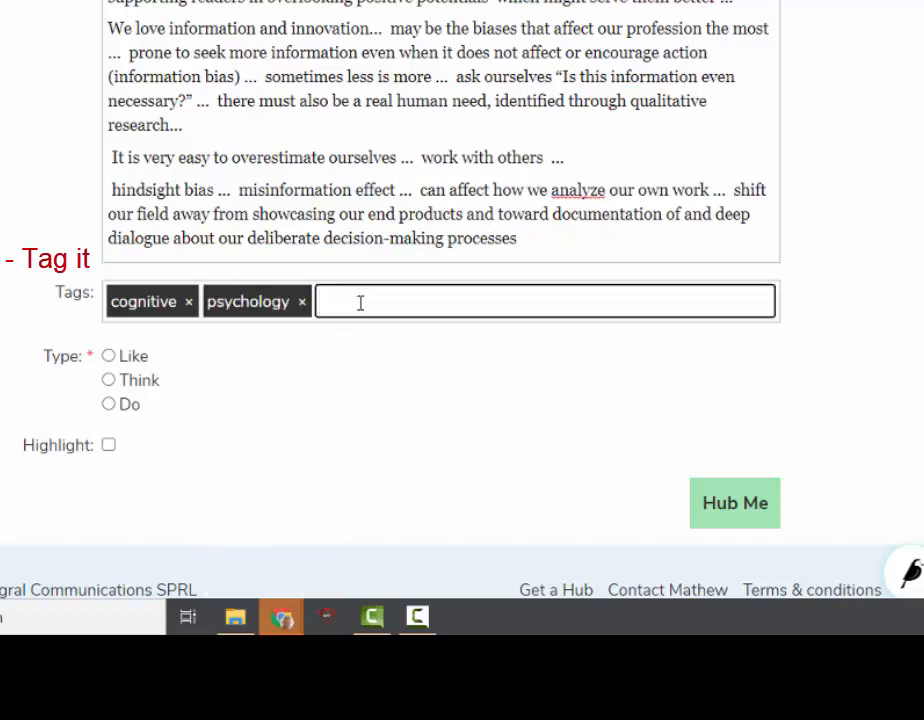
{"action": "type", "text": "data"}
{"action": "scroll", "coordinate": [540, 343], "scroll_direction": "down", "scroll_amount": 1}
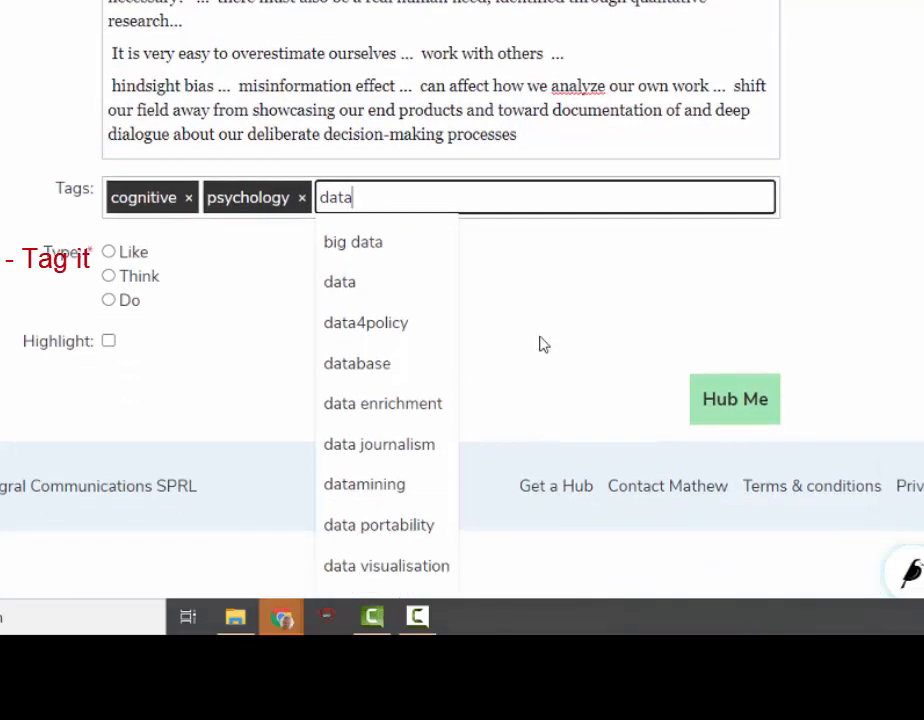
{"action": "left_click", "coordinate": [390, 568]}
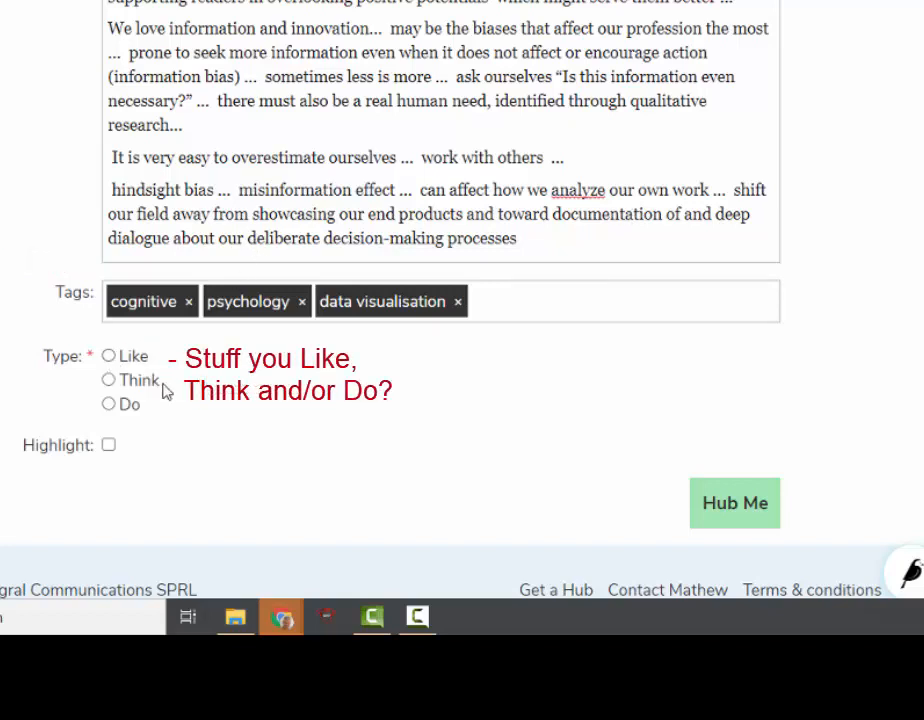
Step: Classify the item as Like and submit it to the hub
{"action": "left_click", "coordinate": [109, 356]}
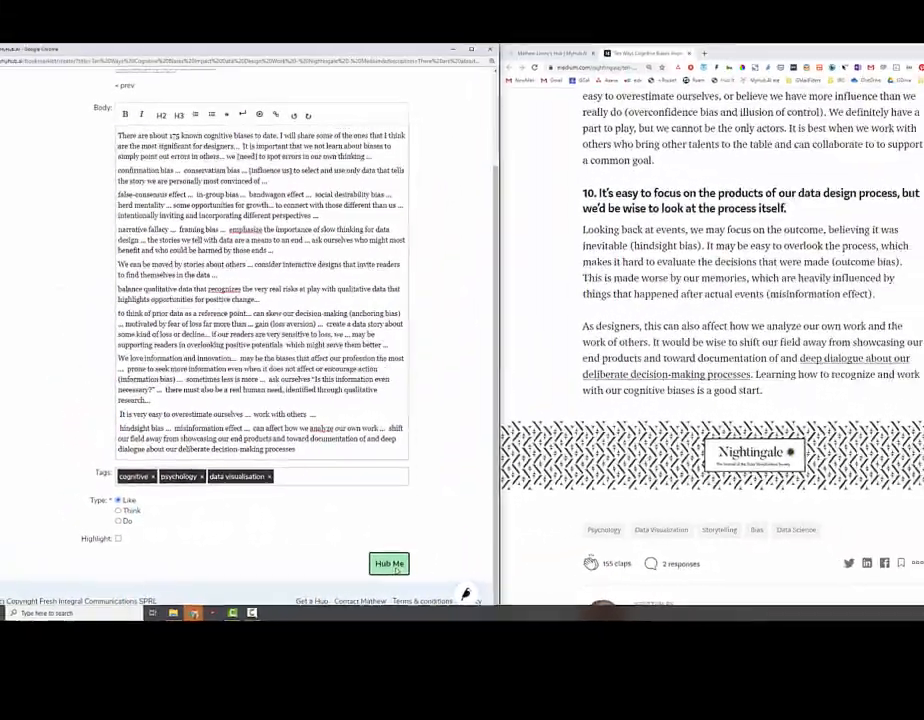
{"action": "left_click", "coordinate": [628, 521]}
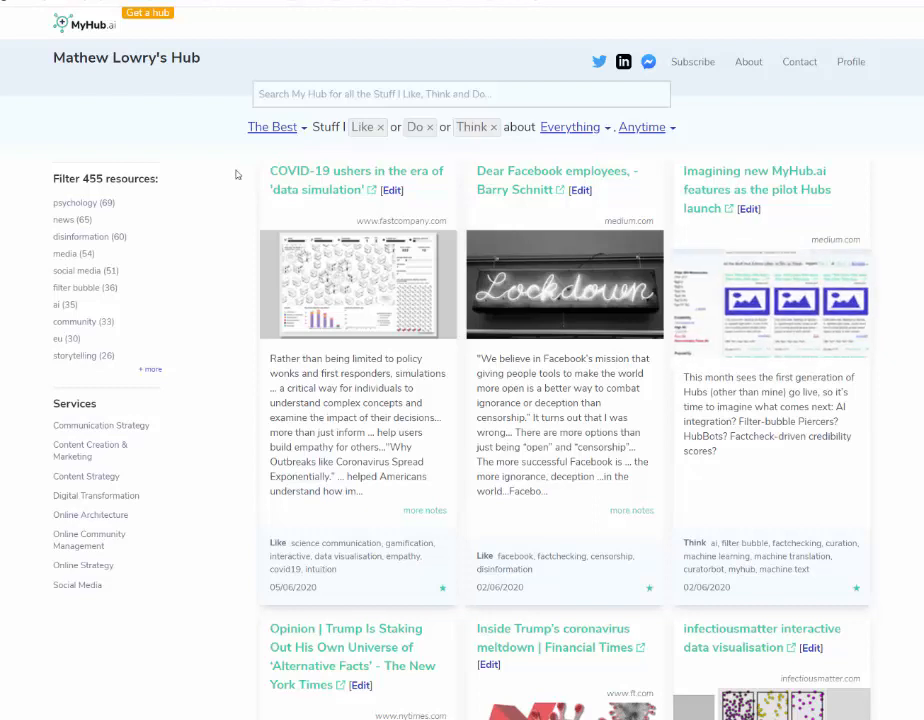
Step: Filter the hub to show all resources instead of only the best, and check the source link of "Ten Ways Cognitive Biases Impact Data Design Work"
{"action": "left_click", "coordinate": [272, 128]}
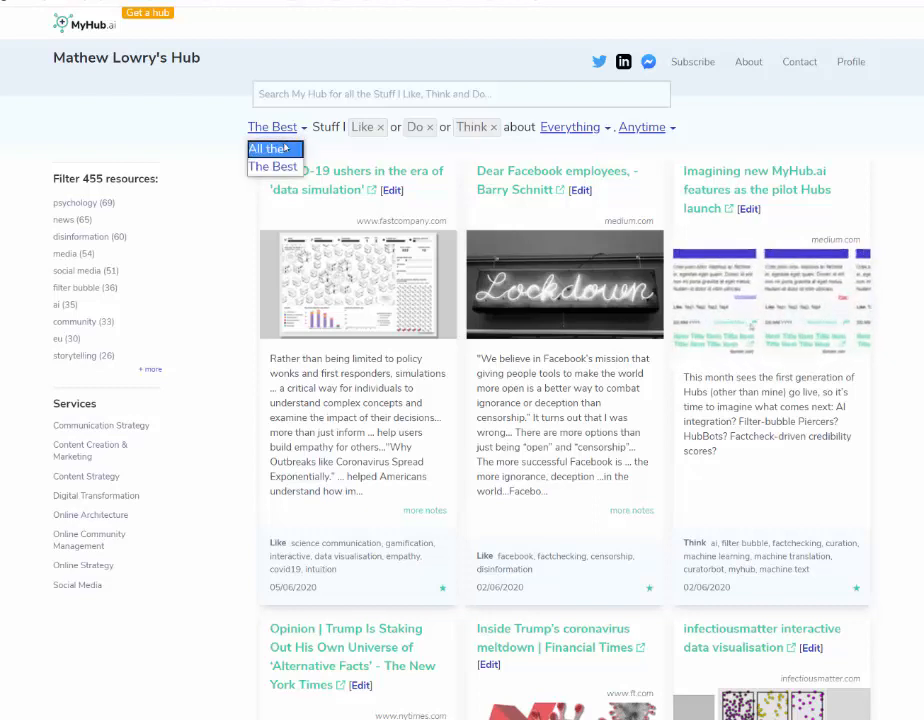
{"action": "left_click", "coordinate": [281, 149]}
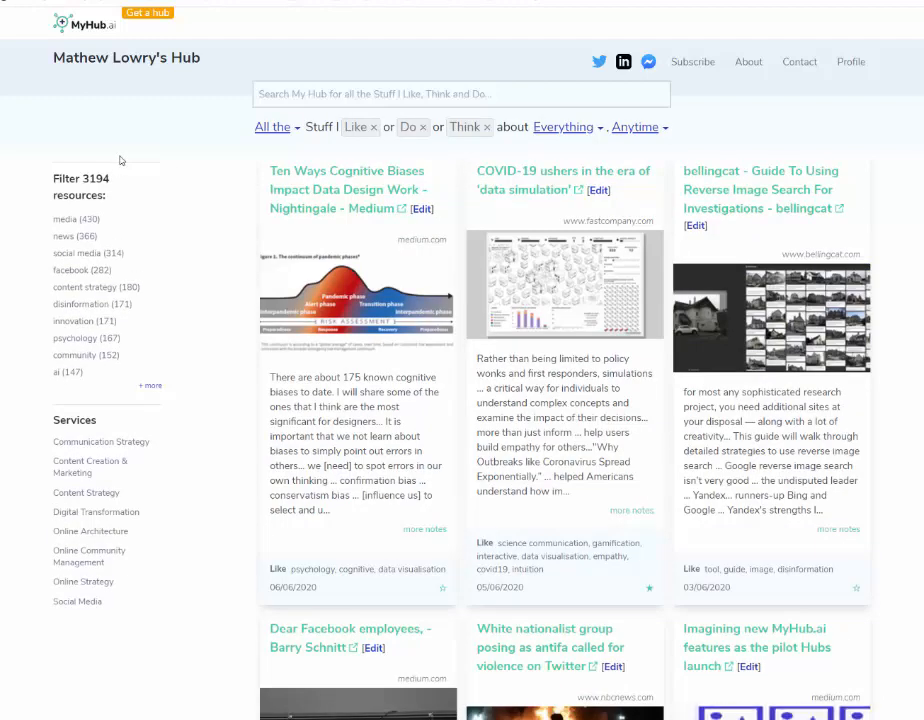
{"action": "left_click", "coordinate": [310, 177]}
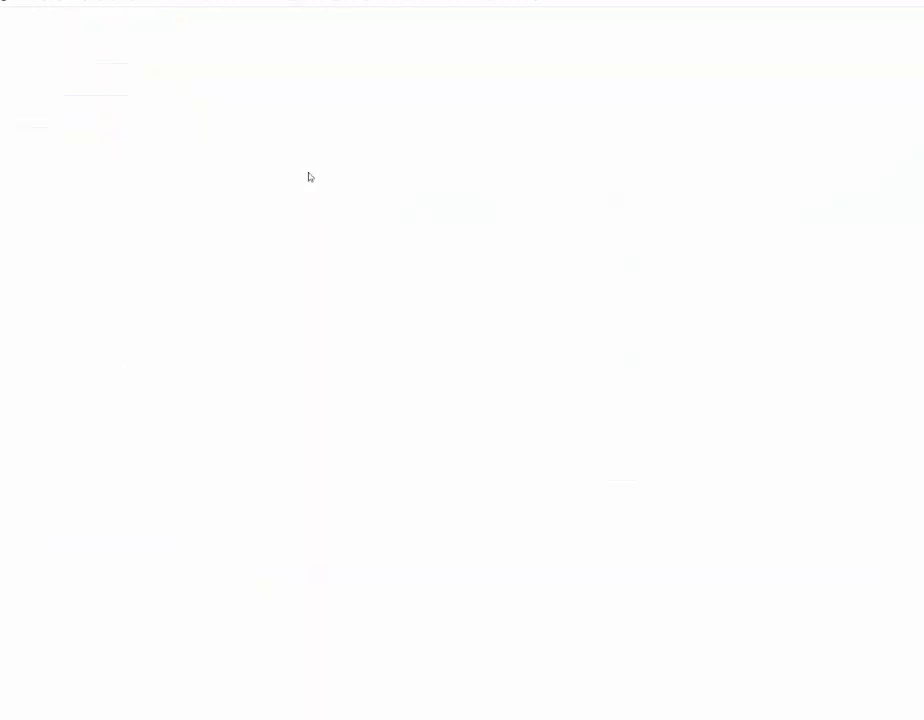
{"action": "left_click", "coordinate": [76, 3]}
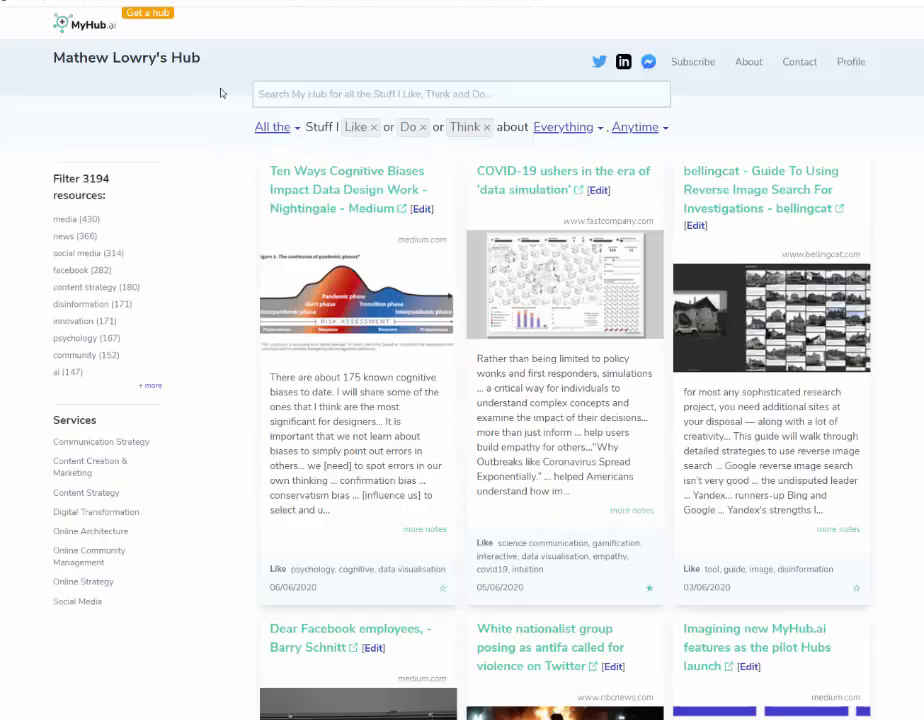
Step: Review the full notes page of the "Ten Ways Cognitive Biases" item and return to the resource list
{"action": "left_click", "coordinate": [416, 531]}
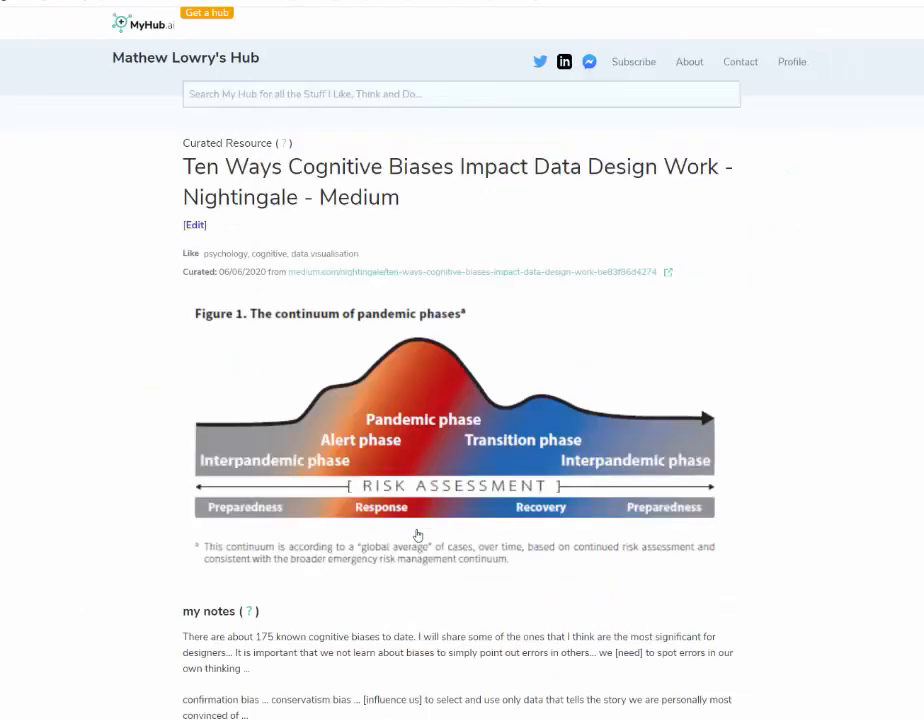
{"action": "scroll", "coordinate": [722, 478], "scroll_direction": "down", "scroll_amount": 3}
{"action": "scroll", "coordinate": [722, 478], "scroll_direction": "down", "scroll_amount": 3}
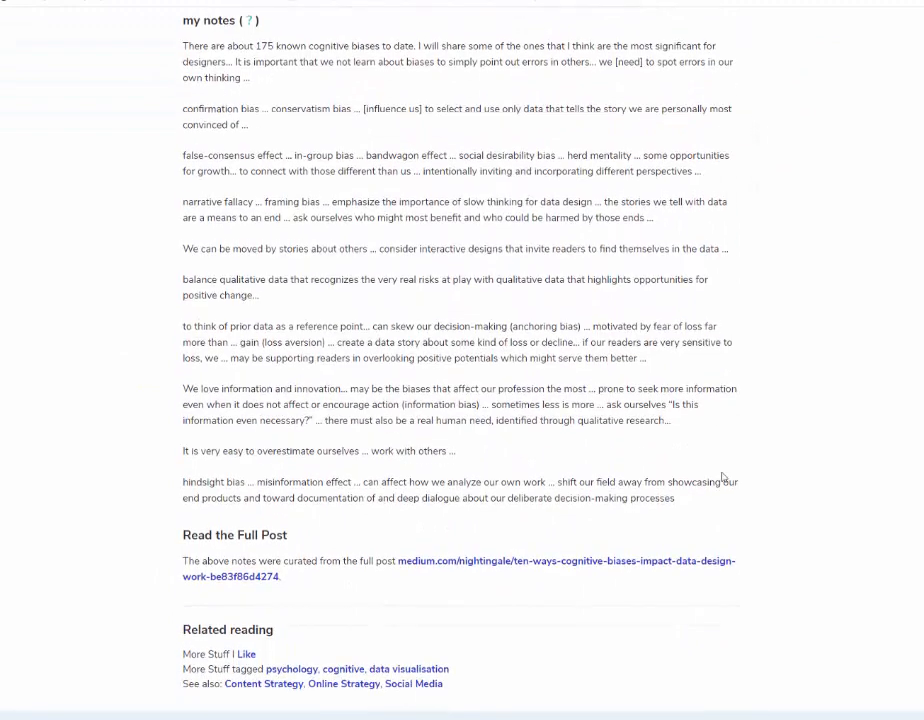
{"action": "scroll", "coordinate": [720, 475], "scroll_direction": "up", "scroll_amount": 6}
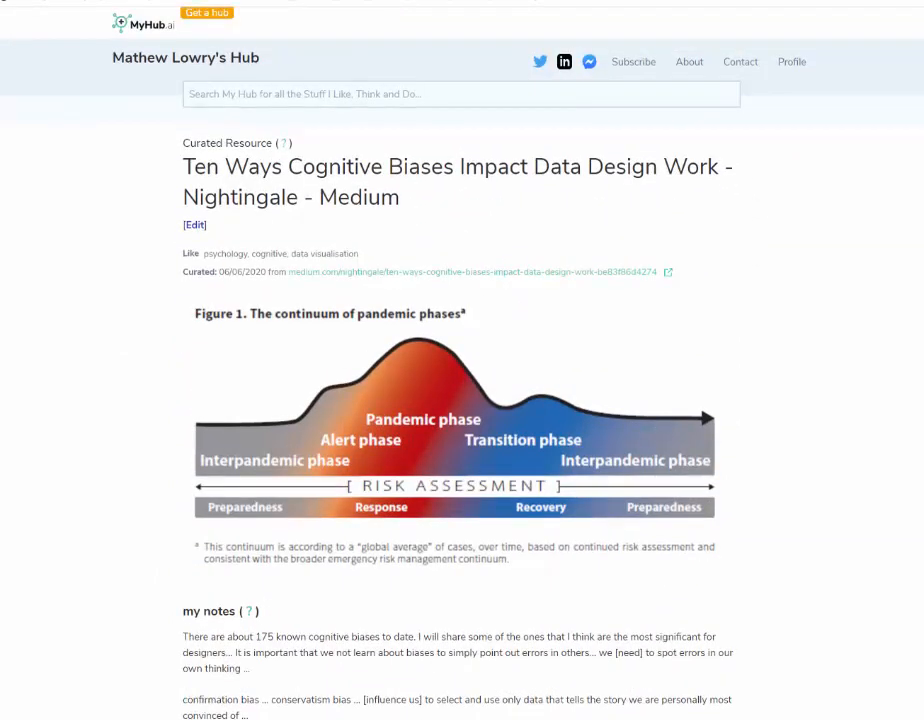
{"action": "left_click", "coordinate": [20, 3]}
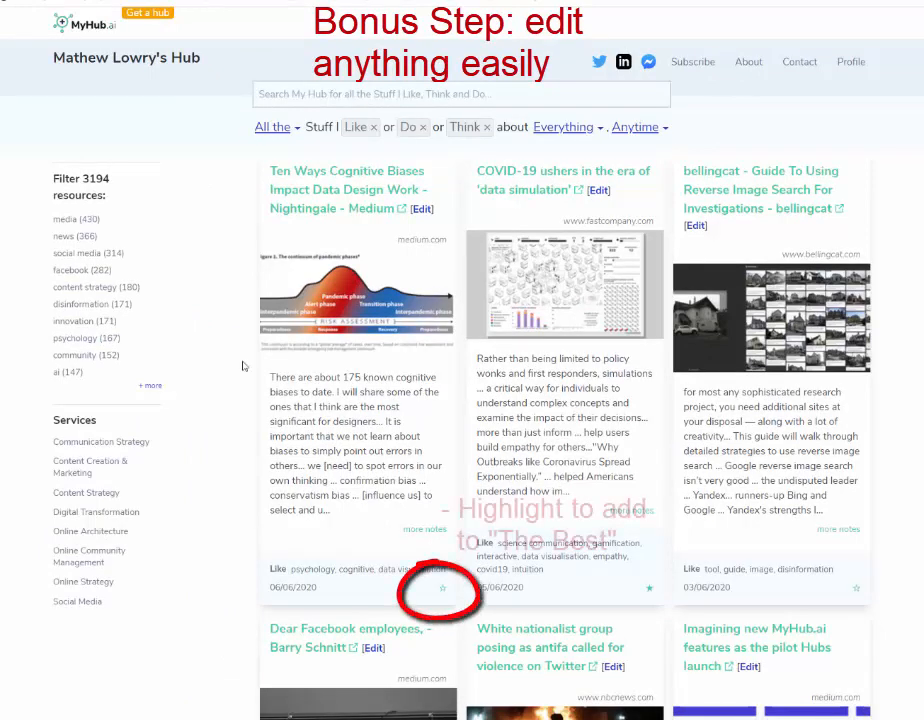
Step: Highlight the "Ten Ways Cognitive Biases" item and filter the hub to "The Best" resources
{"action": "left_click", "coordinate": [441, 589]}
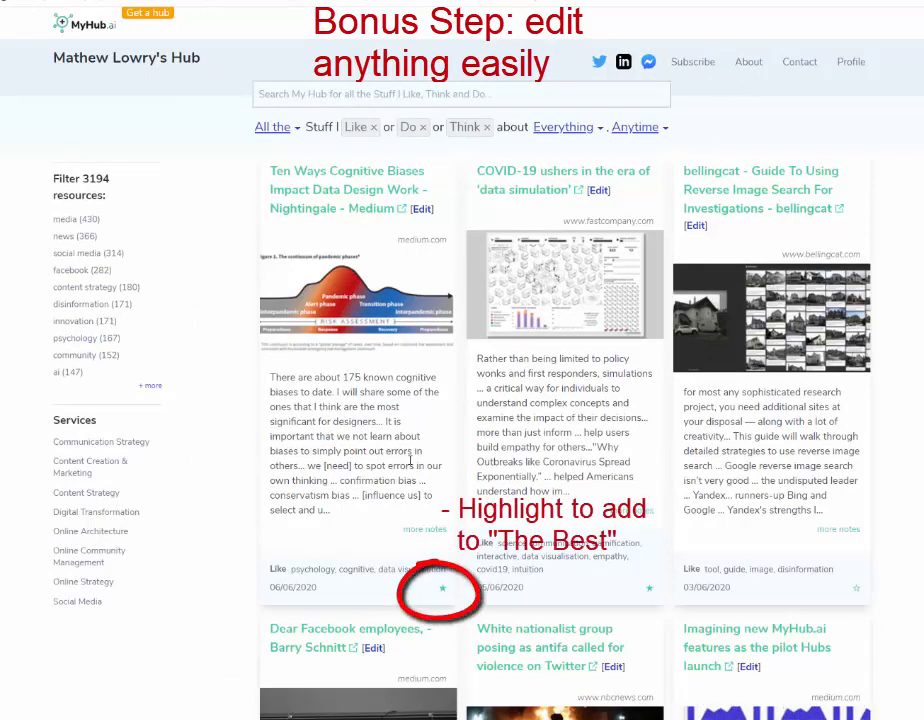
{"action": "left_click", "coordinate": [295, 130]}
{"action": "left_click", "coordinate": [287, 164]}
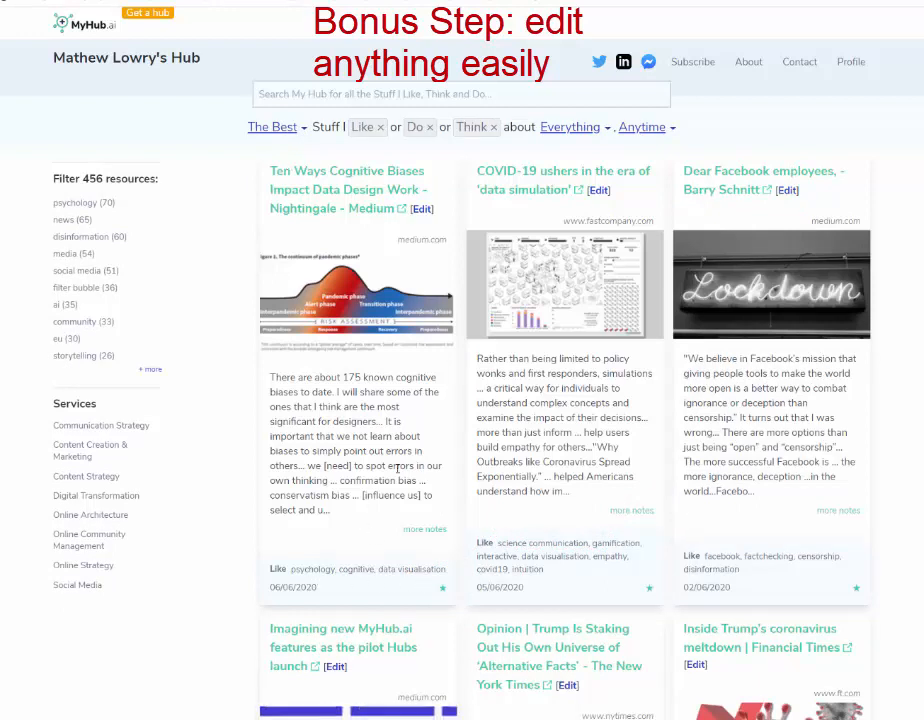
Step: Edit the "Ten Ways Cognitive Biases" item to add the existing tag "design", and save it
{"action": "left_click", "coordinate": [422, 209]}
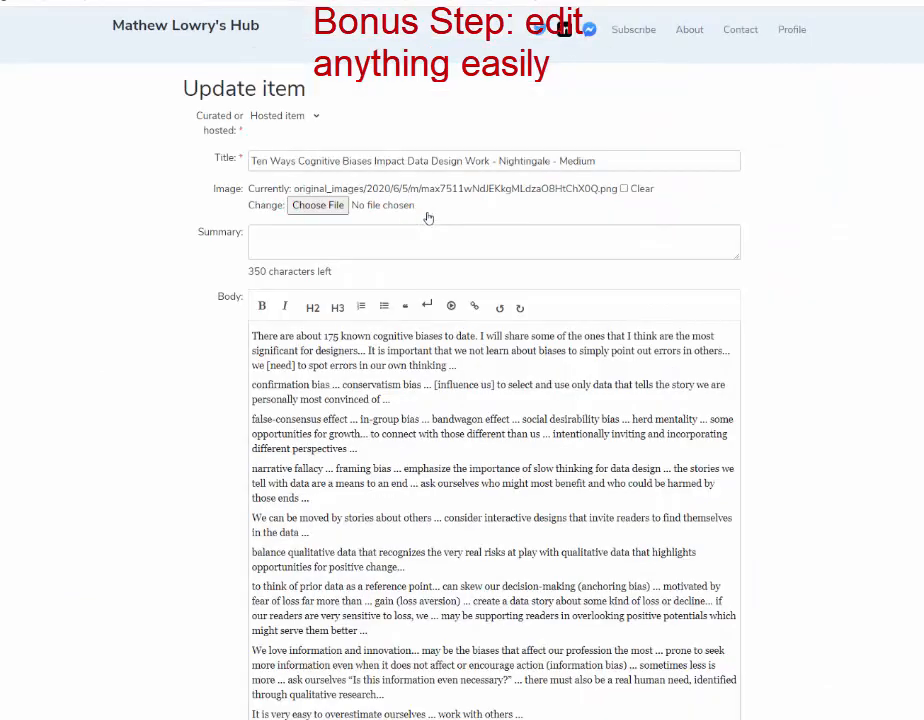
{"action": "scroll", "coordinate": [530, 450], "scroll_direction": "down", "scroll_amount": 3}
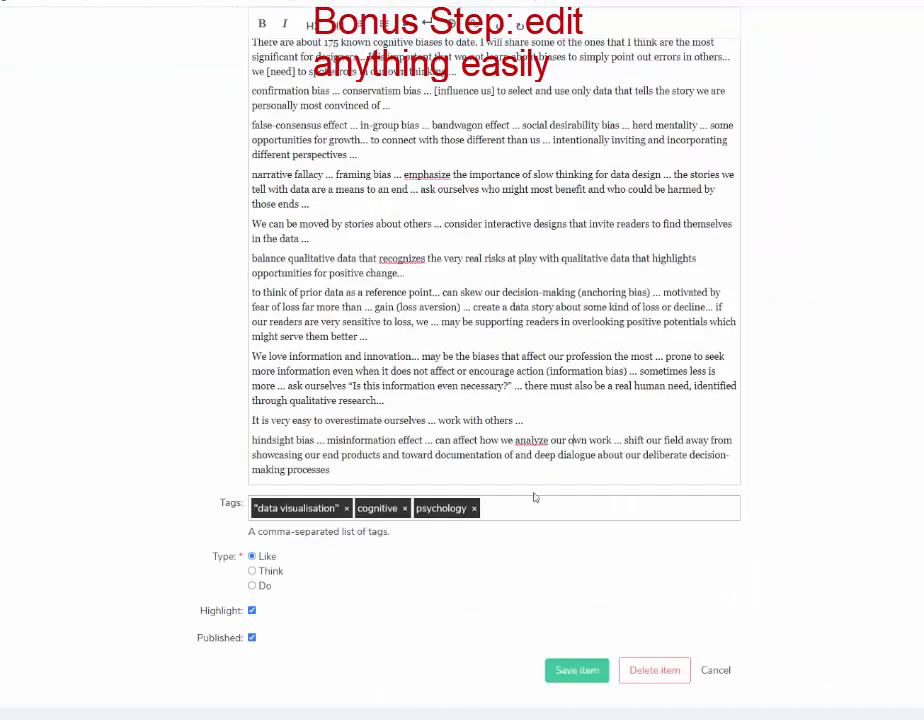
{"action": "left_click", "coordinate": [531, 505]}
{"action": "type", "text": "desi"}
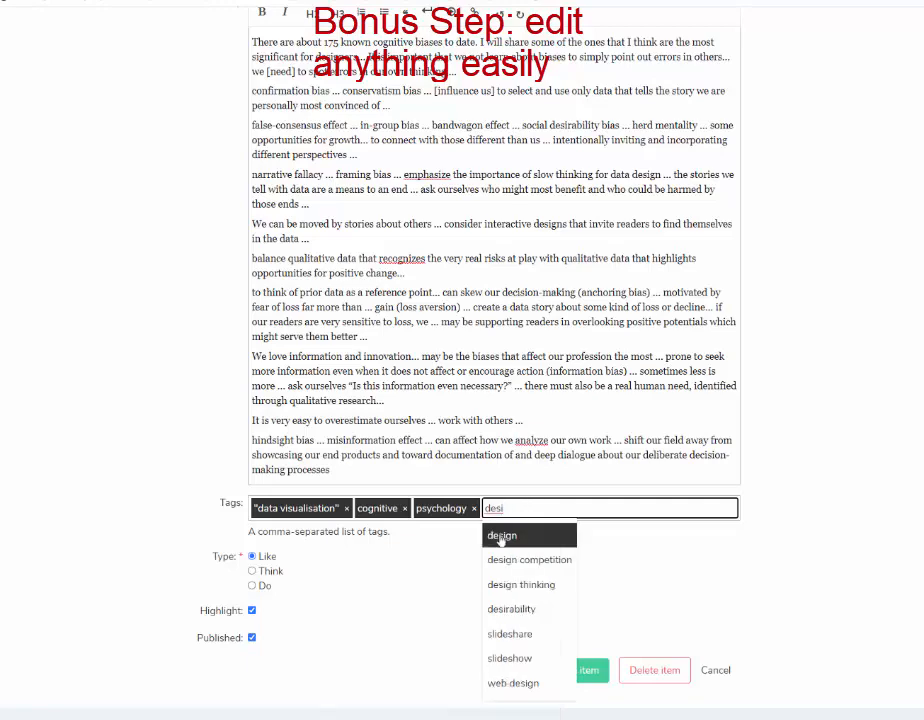
{"action": "left_click", "coordinate": [501, 536]}
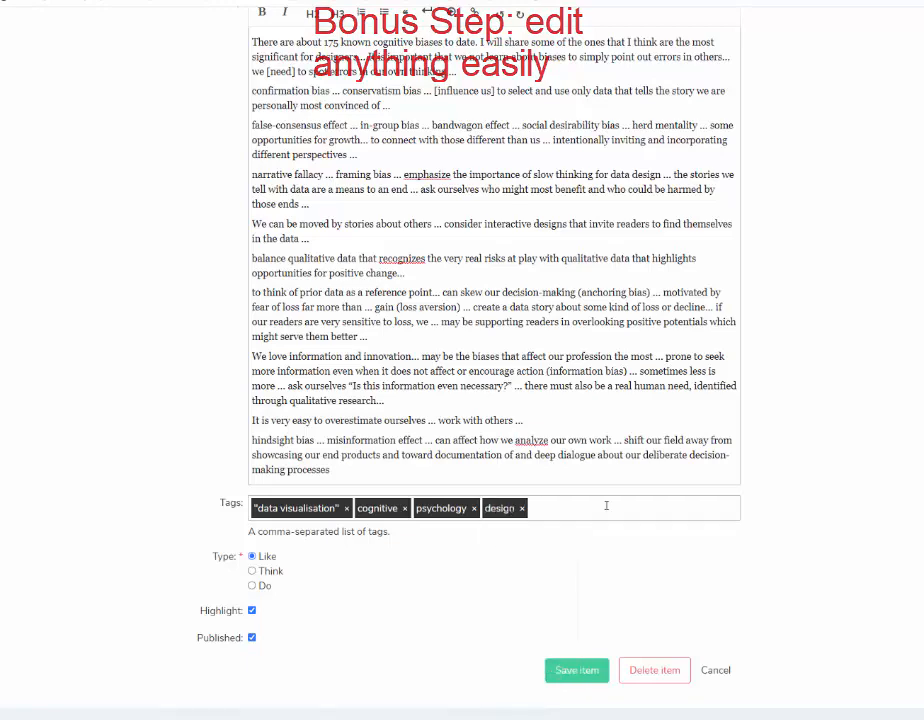
{"action": "left_click", "coordinate": [572, 673]}
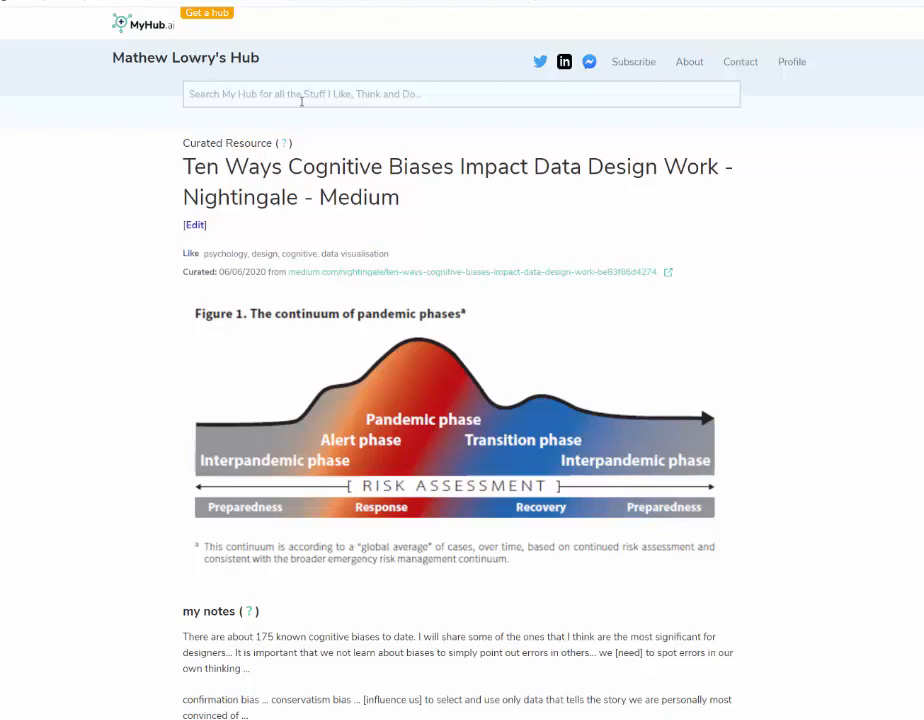
Step: Open the hub owner's profile options
{"action": "left_click", "coordinate": [792, 66]}
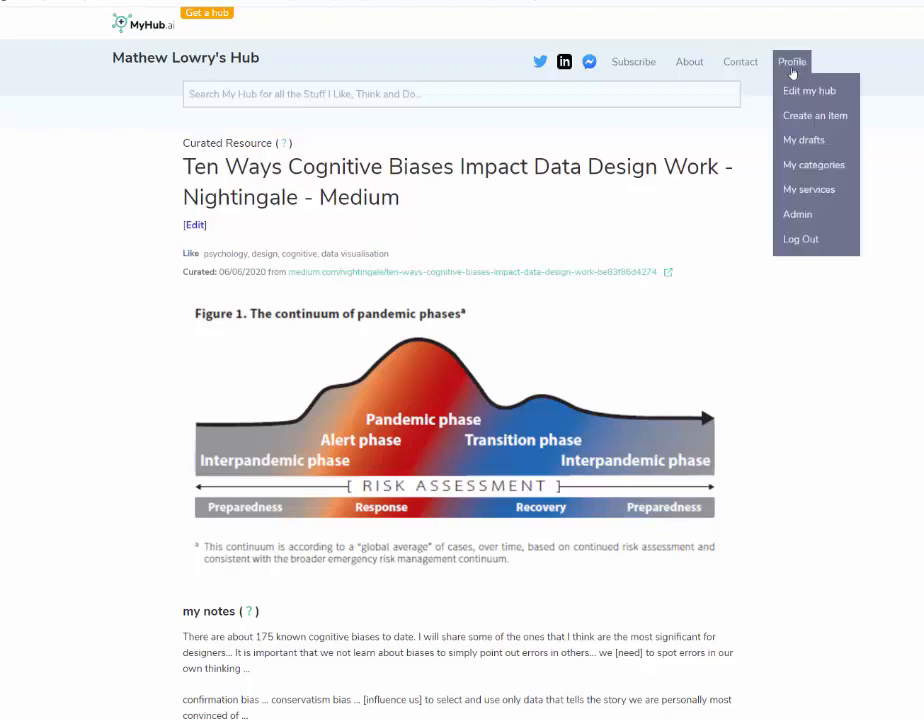